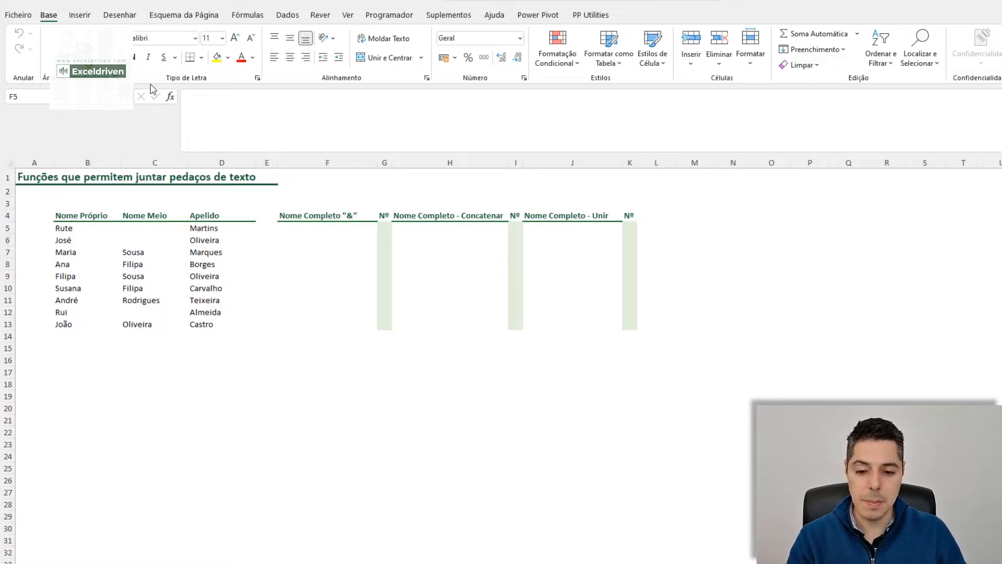
# Join the three name columns in F5 with the formula =B5&C5&D5 and fill it down to F13.
pyautogui.click(299, 228)
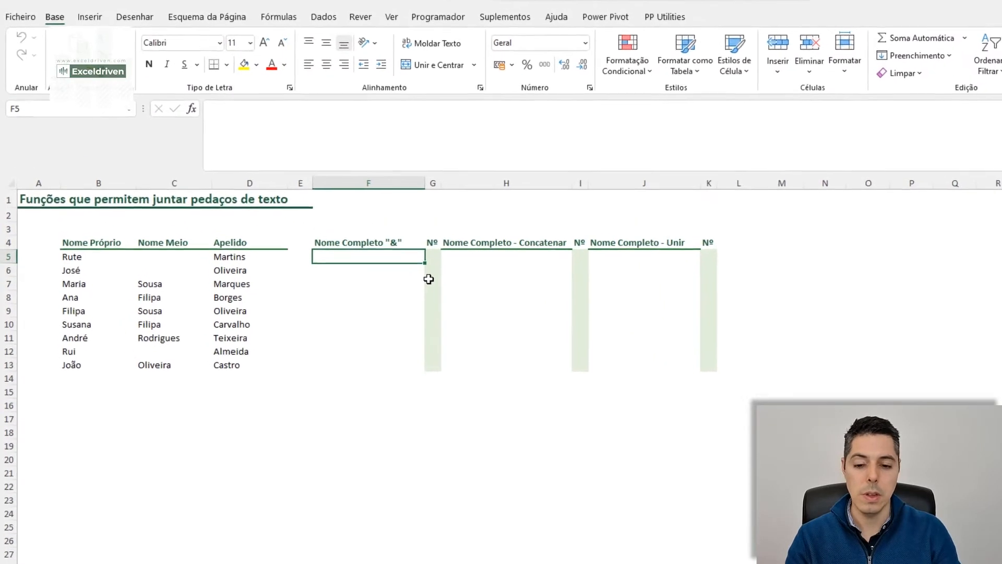
pyautogui.write('=')
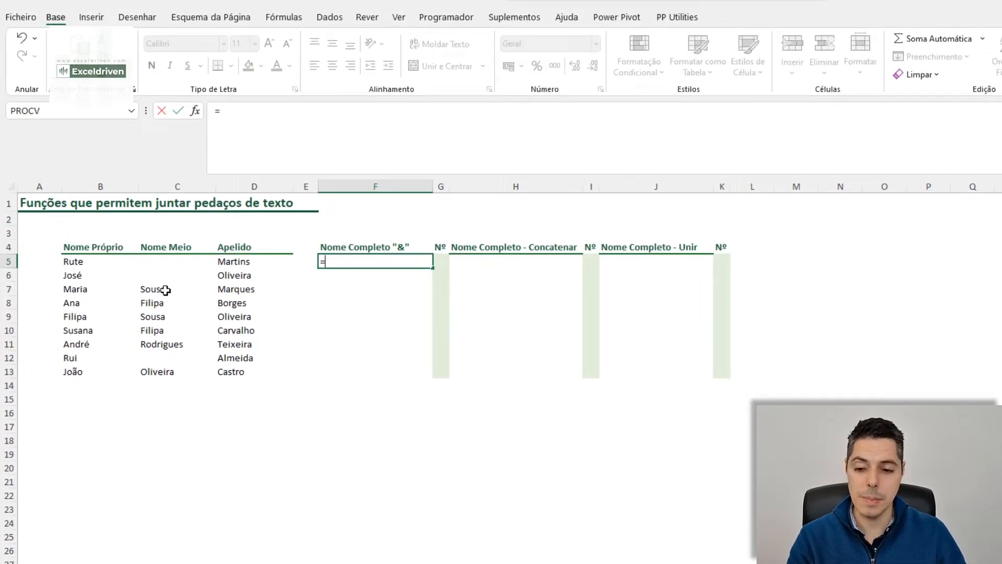
pyautogui.click(93, 264)
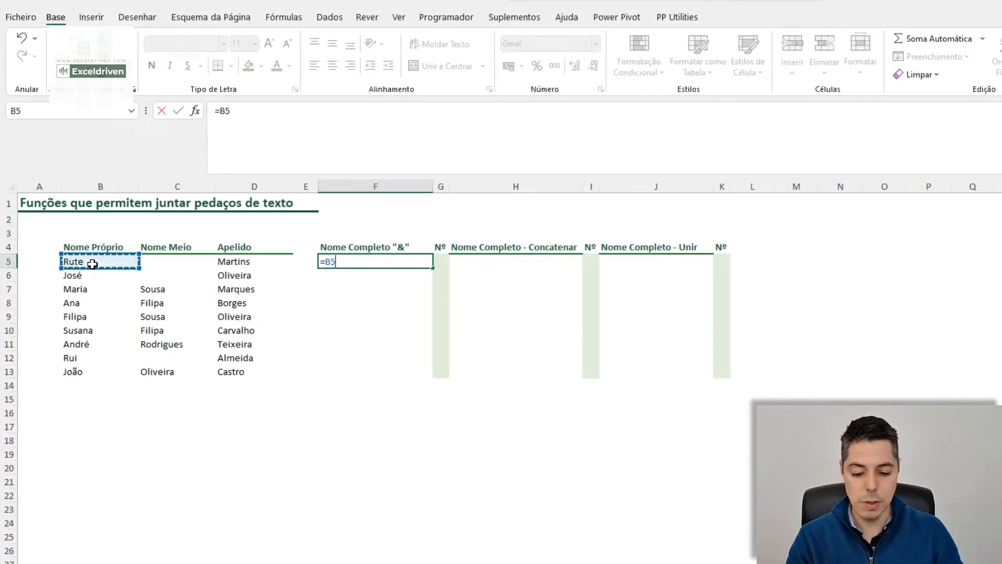
pyautogui.write('&')
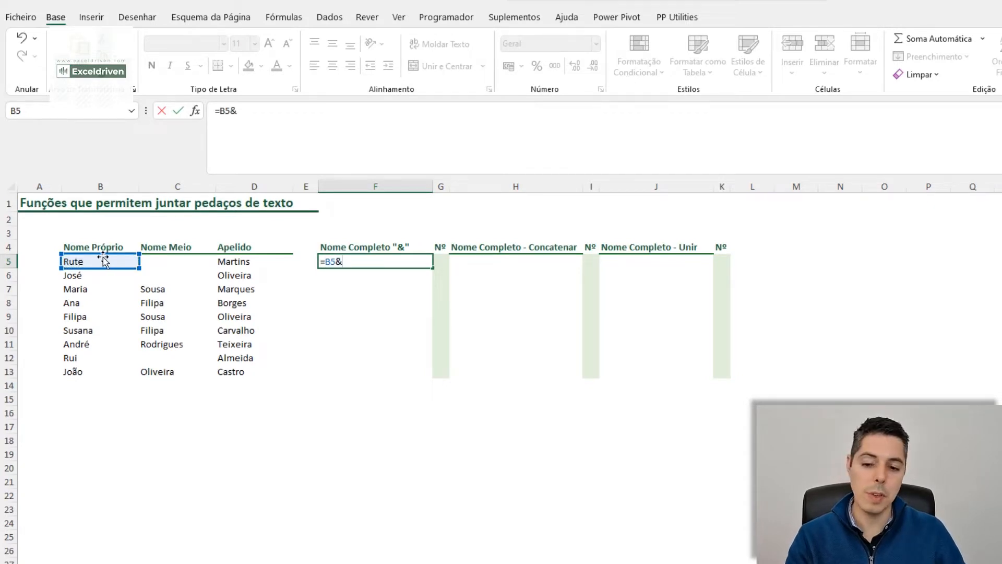
pyautogui.click(151, 263)
pyautogui.write('&')
pyautogui.click(258, 265)
pyautogui.press('Return')
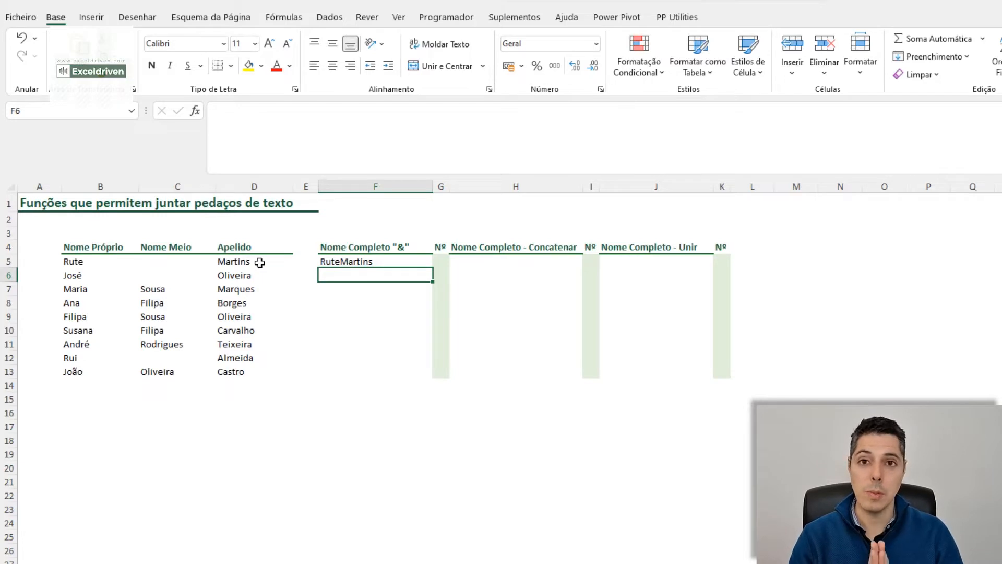
pyautogui.click(374, 262)
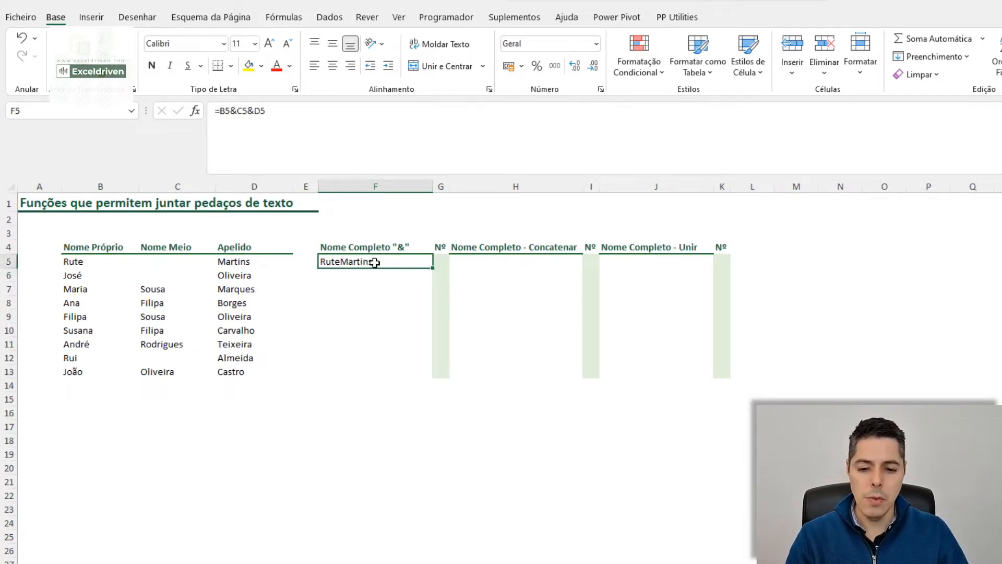
pyautogui.moveTo(433, 267); pyautogui.dragTo(433, 383)
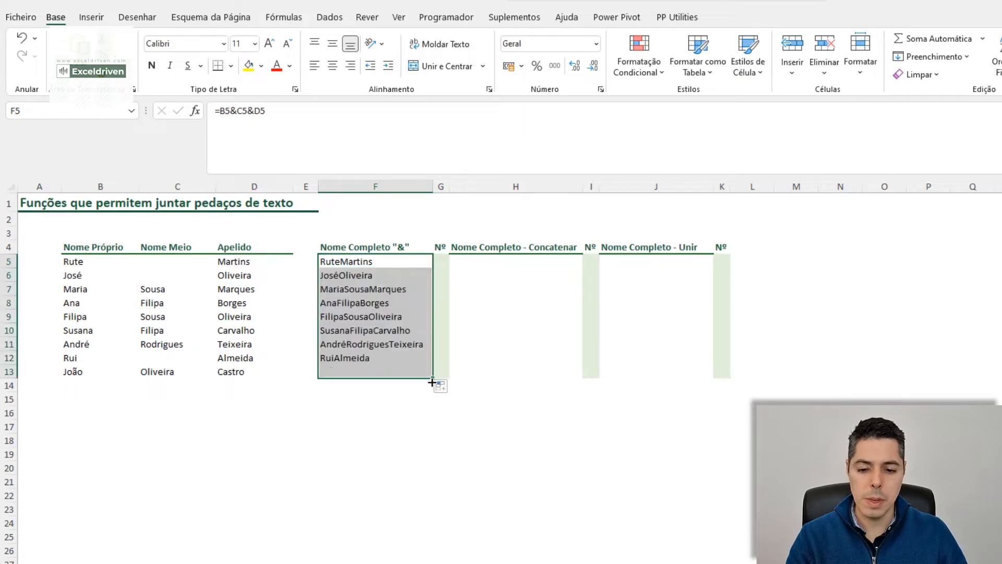
# Try adding a trailing space to the first name in B5 and remove it again.
pyautogui.click(395, 263)
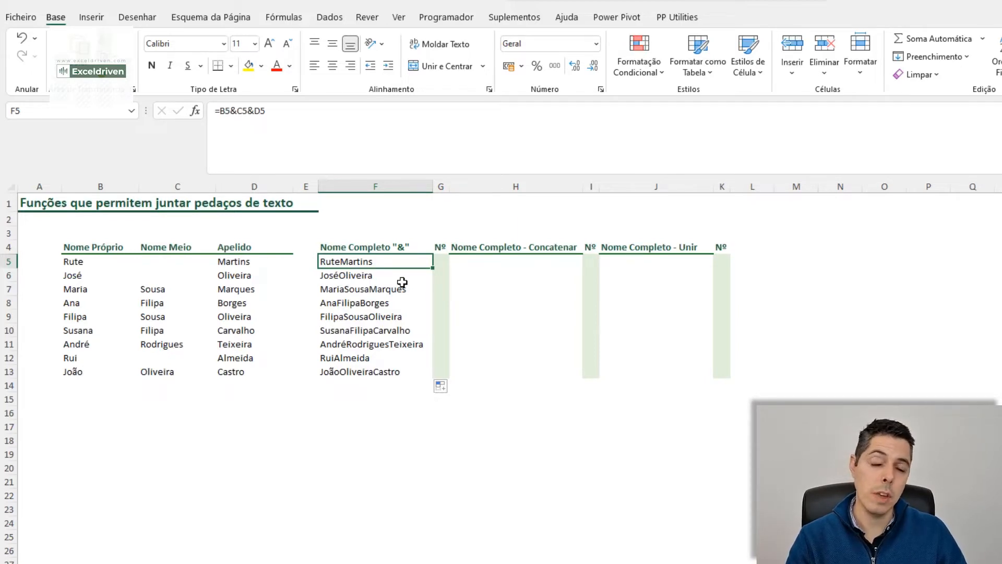
pyautogui.click(107, 261)
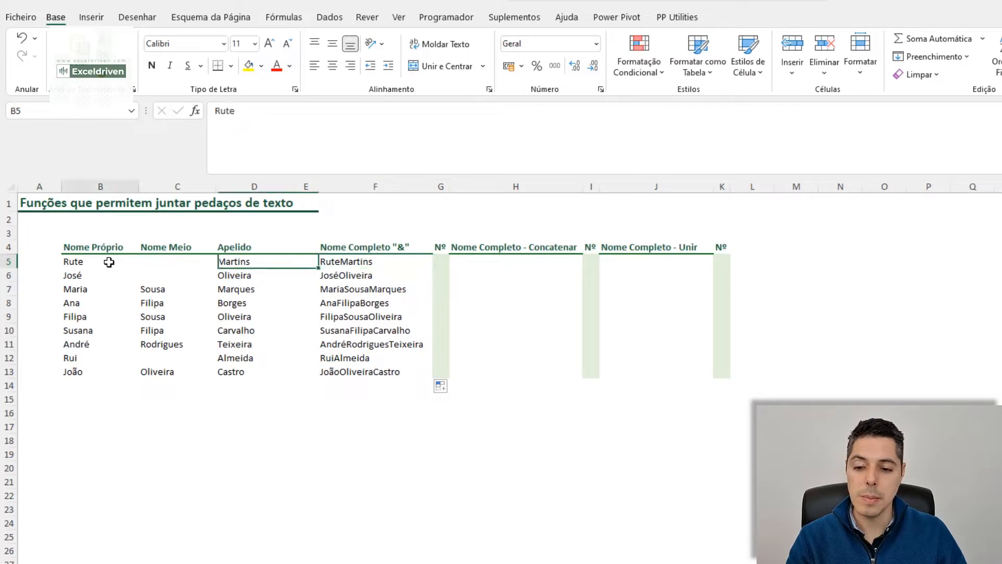
pyautogui.click(243, 112)
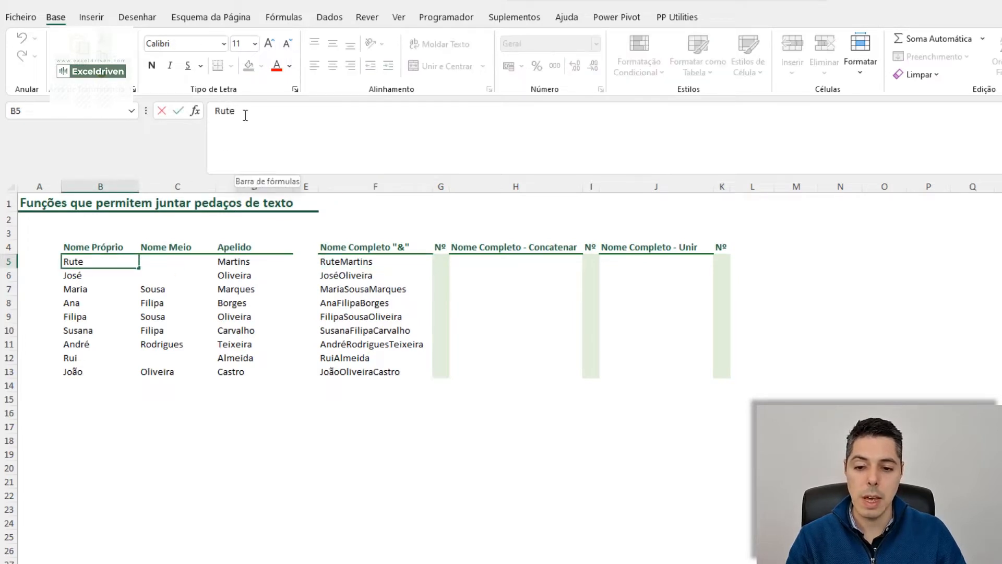
pyautogui.press('Return')
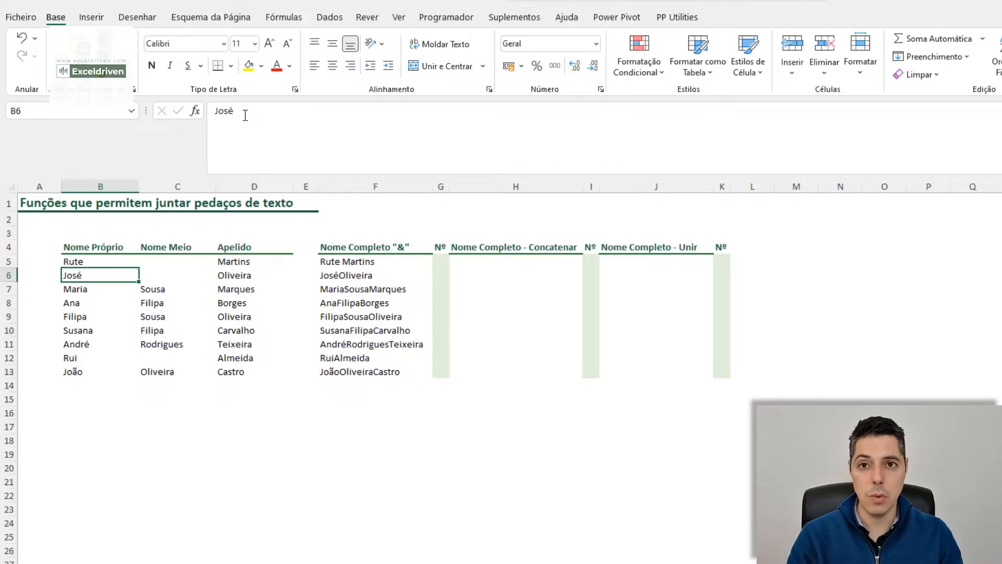
pyautogui.click(112, 260)
pyautogui.click(264, 115)
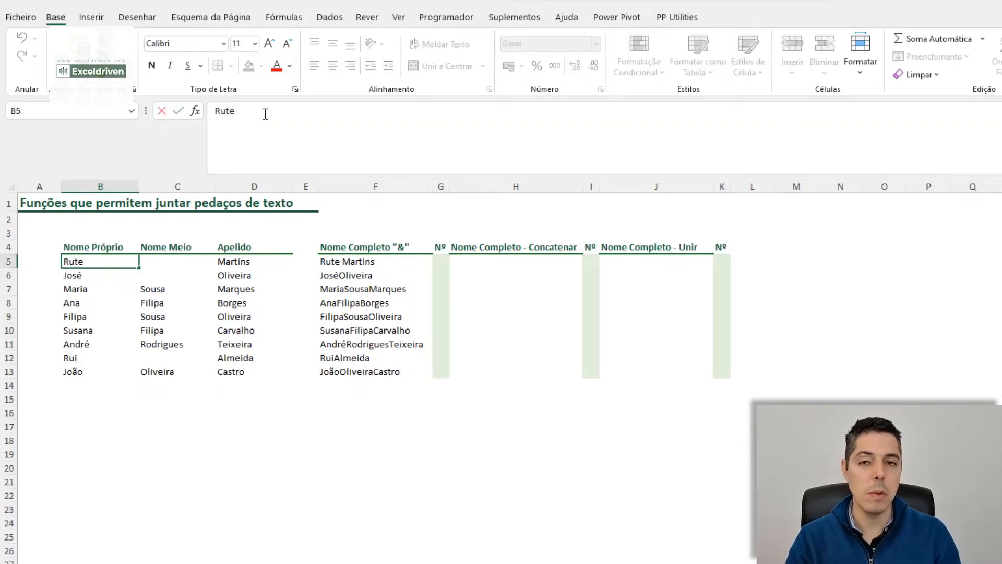
pyautogui.press('Return')
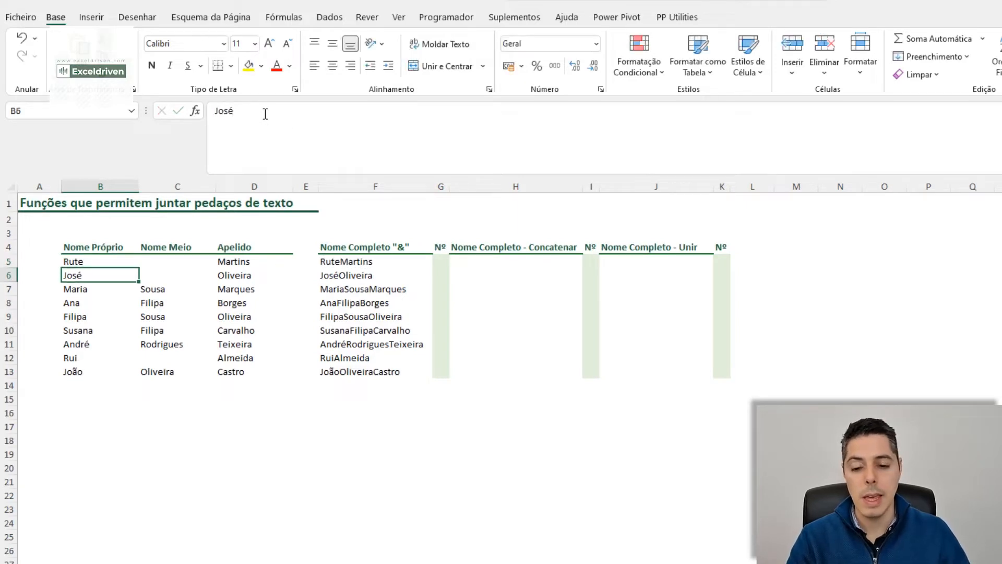
# Insert spaces between the names in F5 using =B5&" "&C5&" "&D5 and fill the formula down to F13.
pyautogui.click(347, 262)
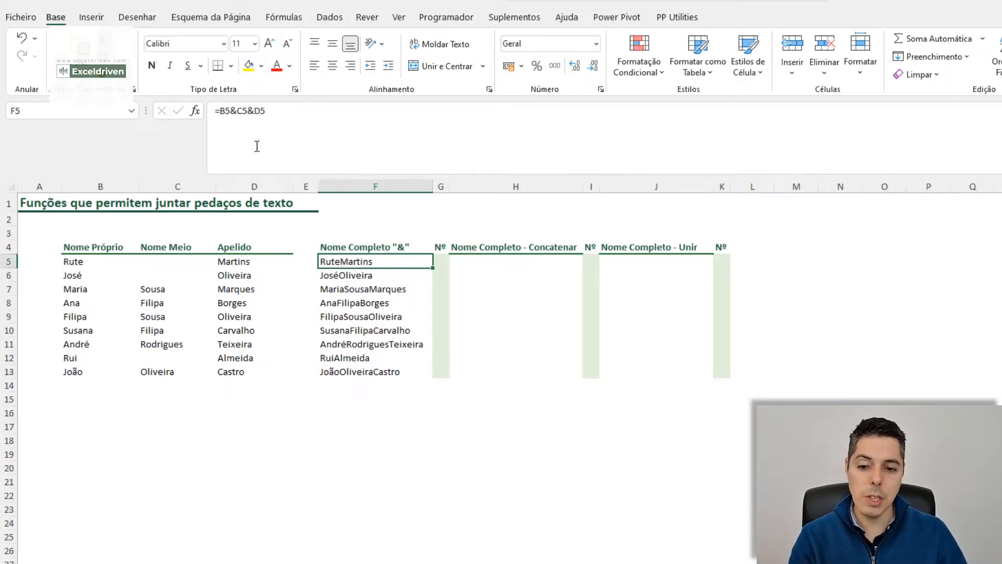
pyautogui.click(238, 110)
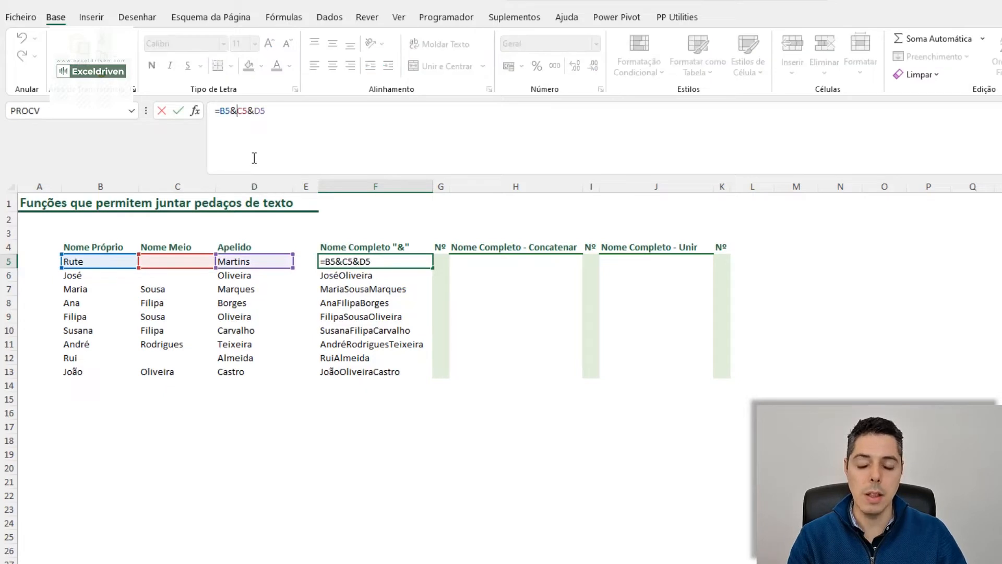
pyautogui.write('" "')
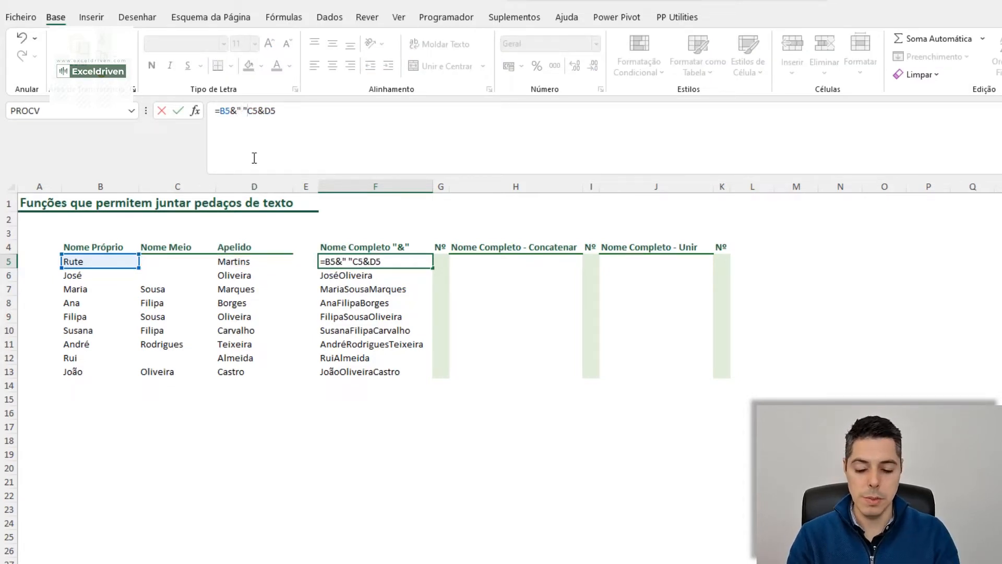
pyautogui.write('&')
pyautogui.click(271, 109)
pyautogui.write('" "')
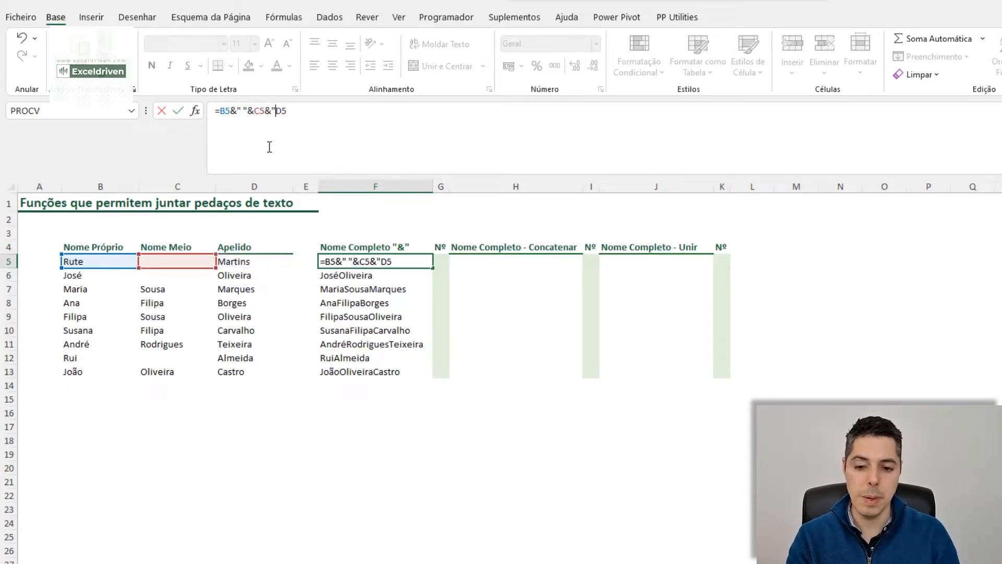
pyautogui.write('&')
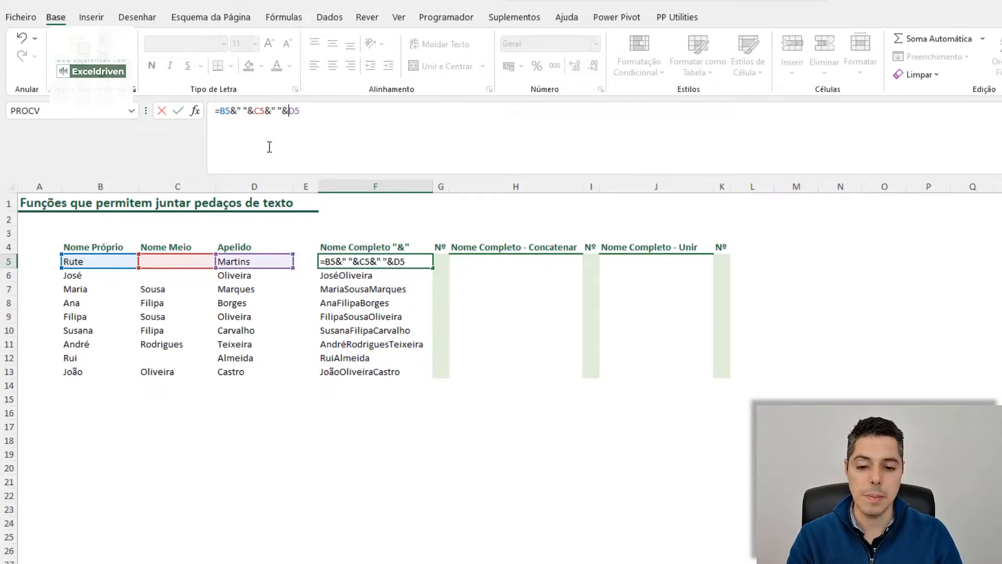
pyautogui.press('Return')
pyautogui.click(381, 261)
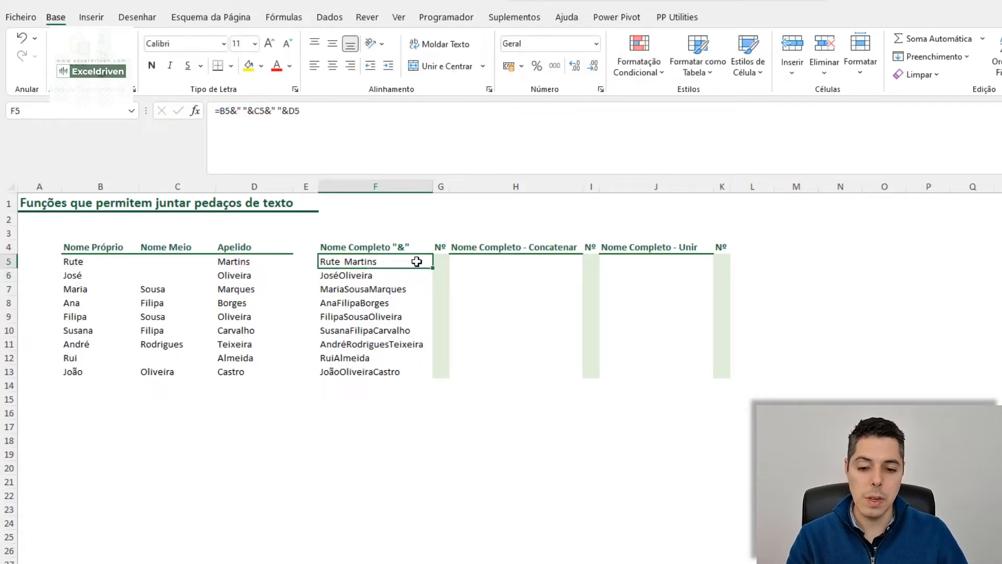
pyautogui.moveTo(432, 267); pyautogui.dragTo(422, 374)
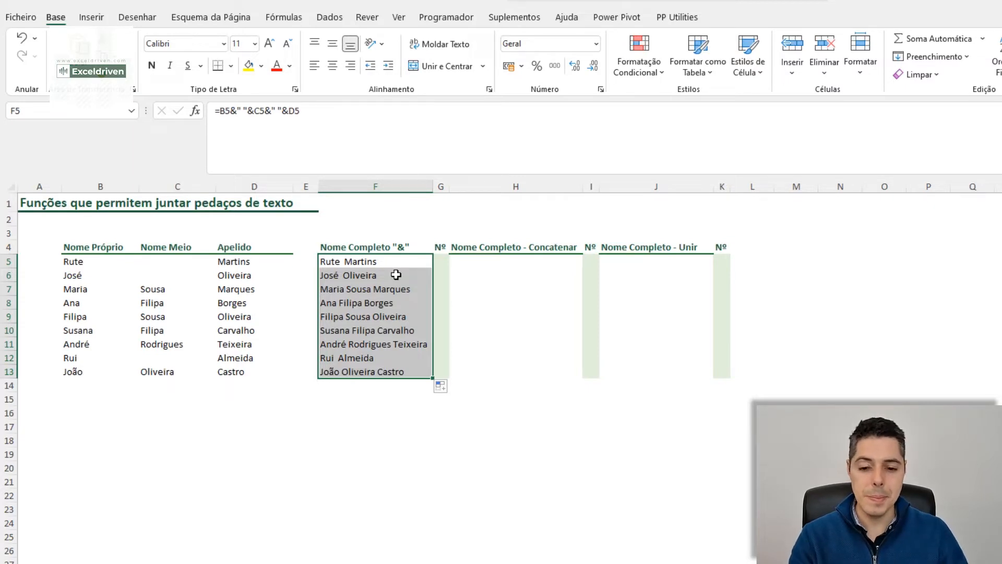
# Count the characters of each full name with =NÚM.CARAT(F5) in G5 and fill it down to G13.
pyautogui.click(442, 261)
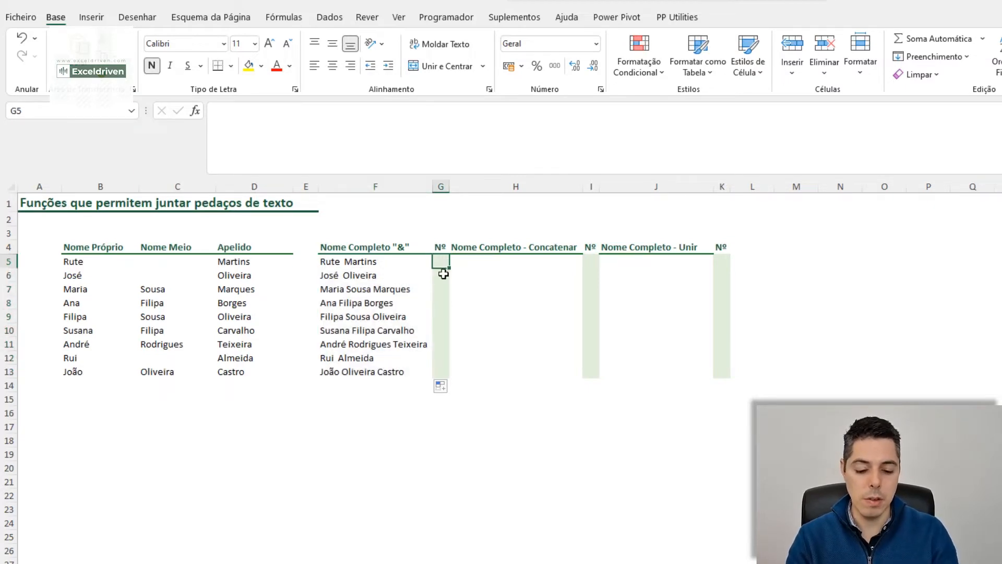
pyautogui.write('=núm')
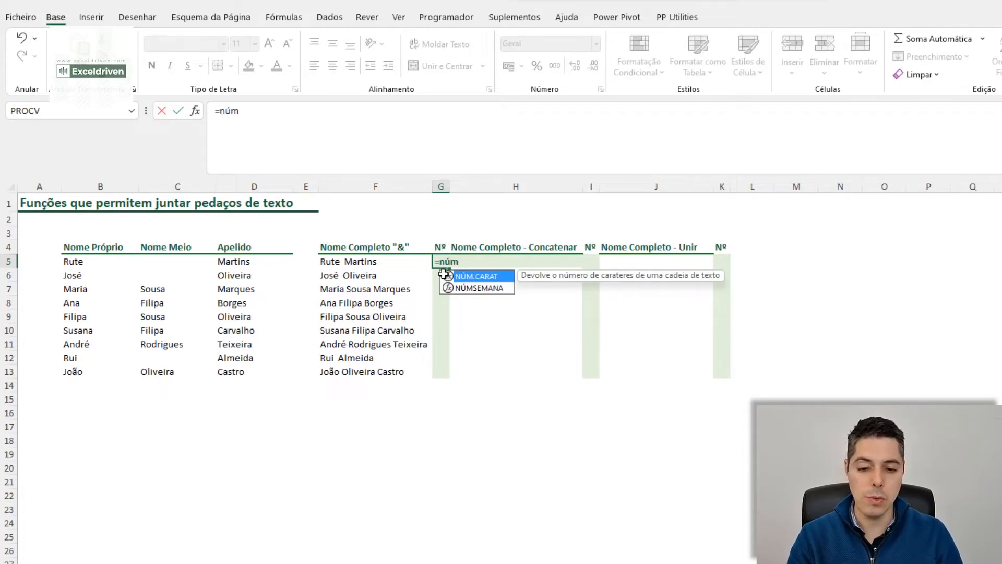
pyautogui.press('Tab')
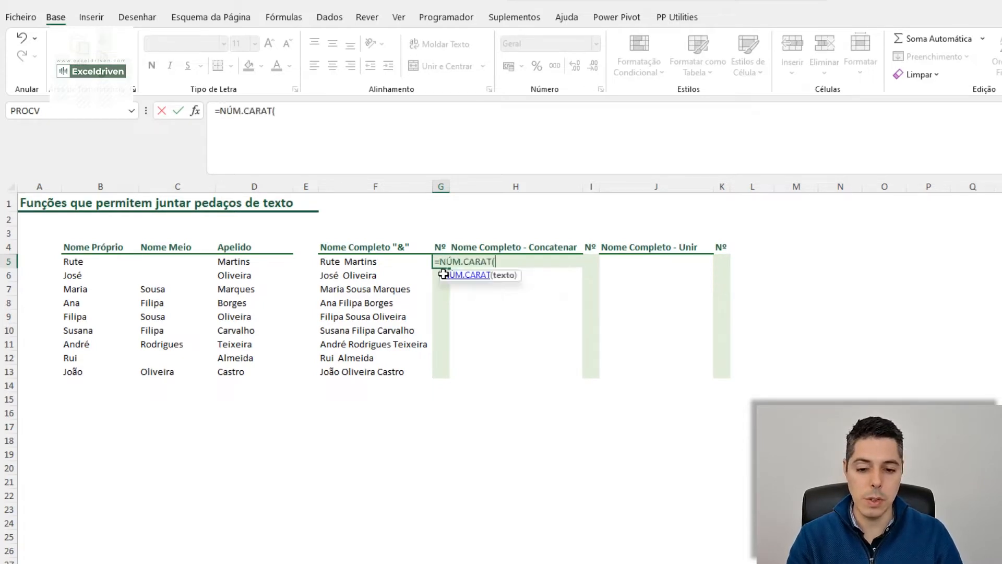
pyautogui.click(387, 262)
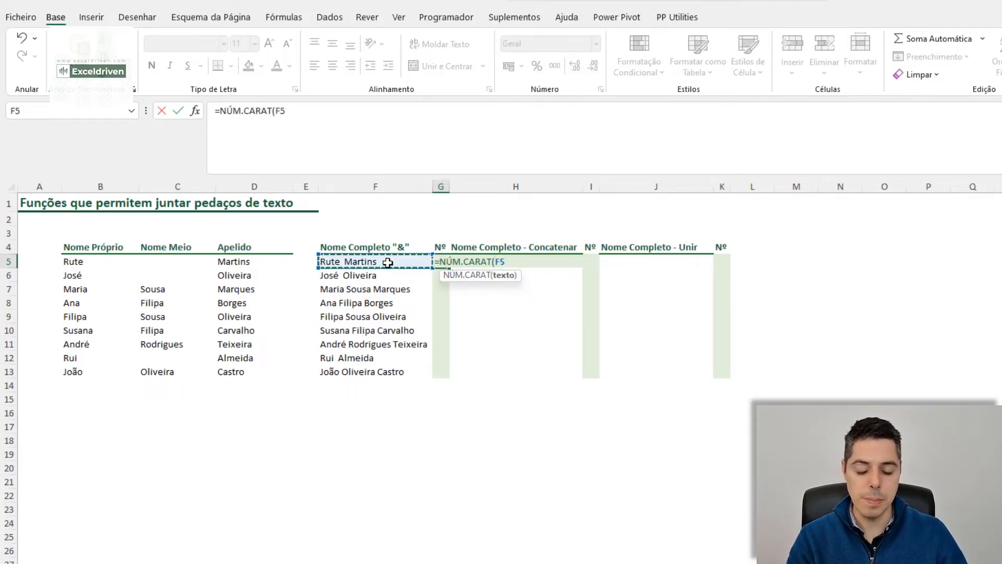
pyautogui.write(')')
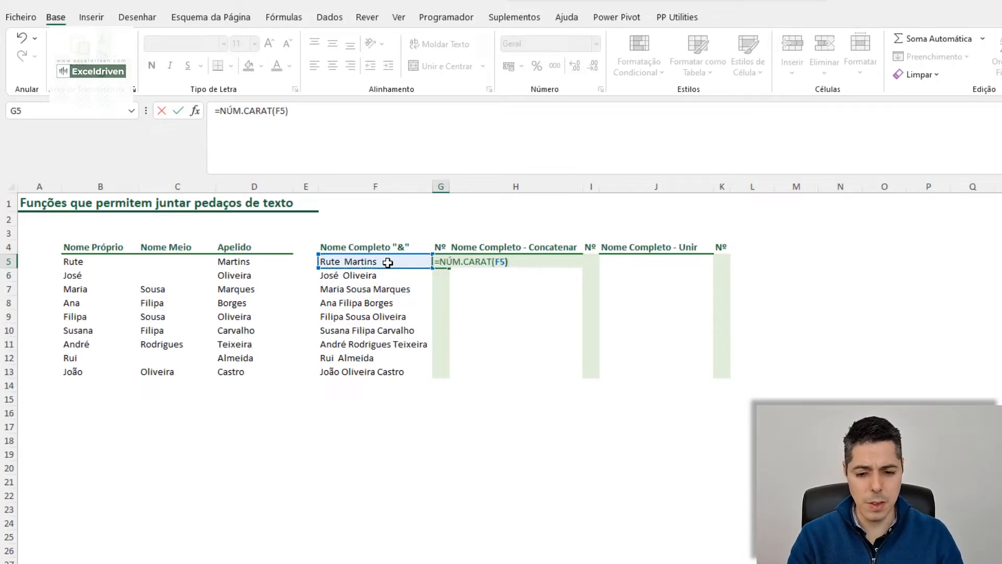
pyautogui.hotkey('ctrl', 'Return')
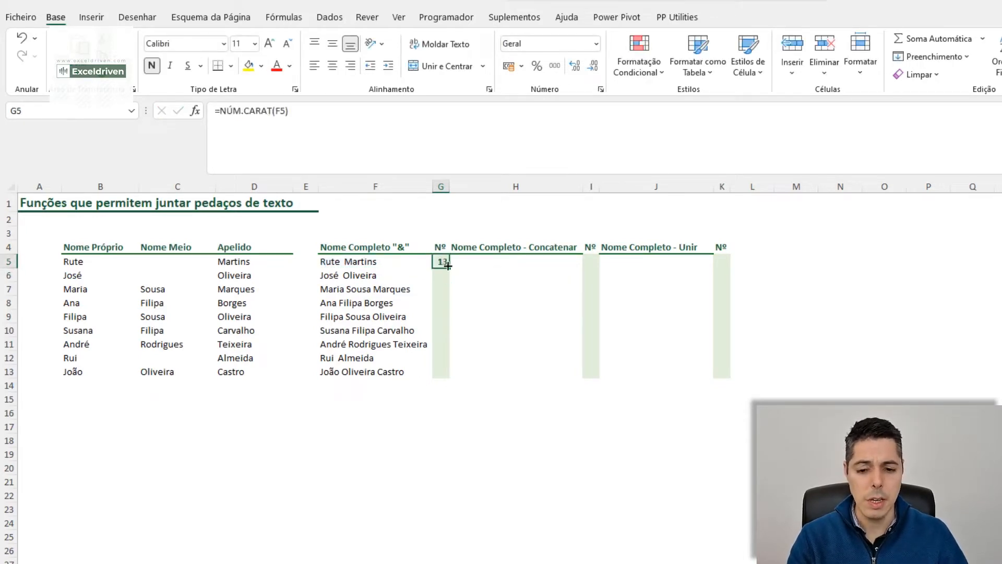
pyautogui.moveTo(447, 267); pyautogui.dragTo(441, 375)
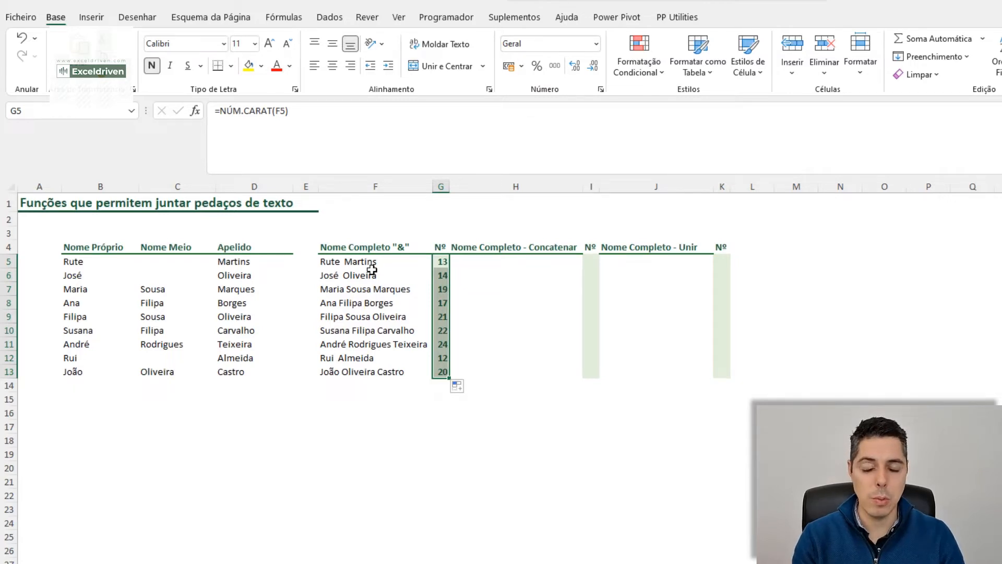
# Join the three name columns with spaces in H5 using =CONCAT(B5;" ";C5;" ";D5) and fill the formula down to H13.
pyautogui.click(488, 264)
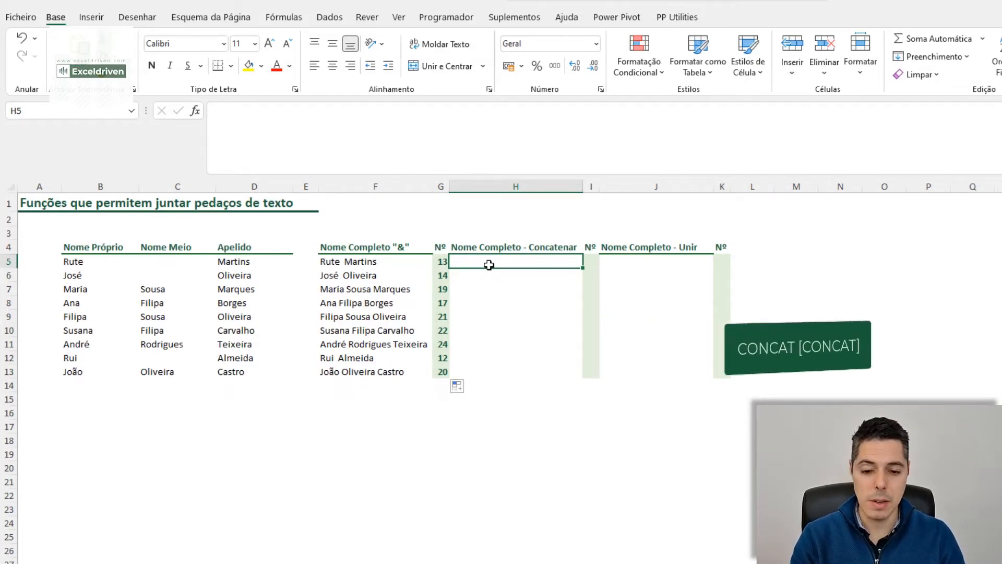
pyautogui.write('=CON')
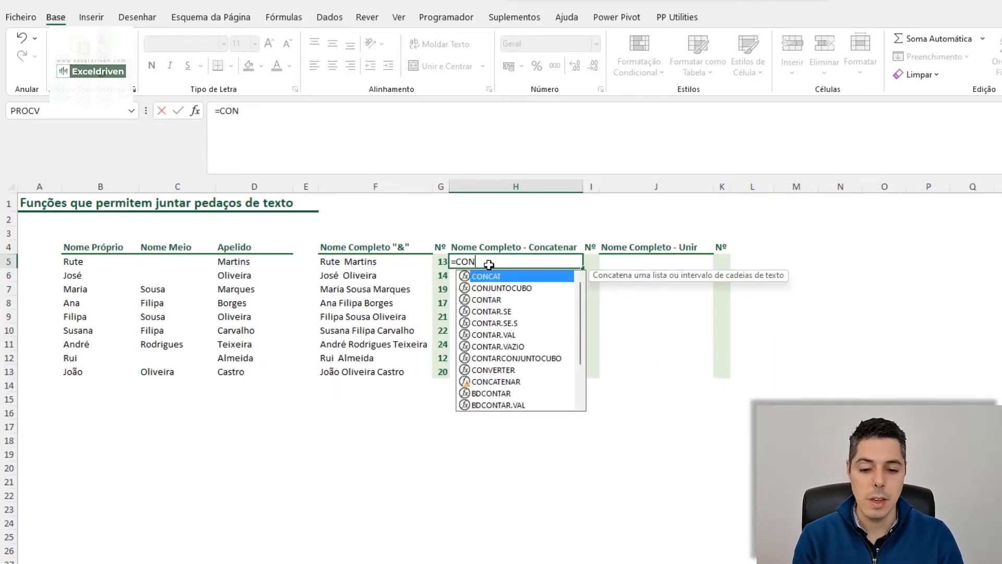
pyautogui.click(500, 383)
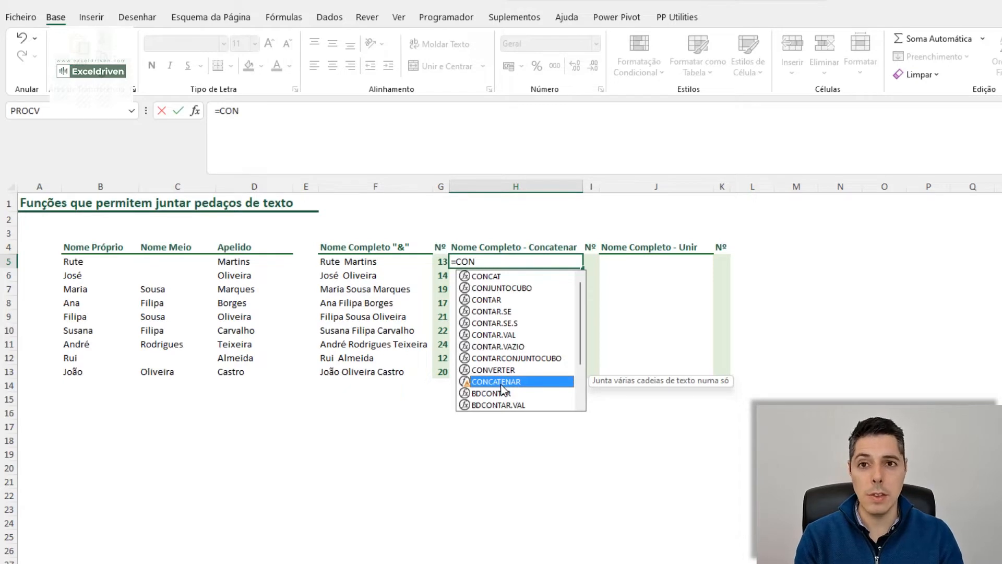
pyautogui.click(515, 277)
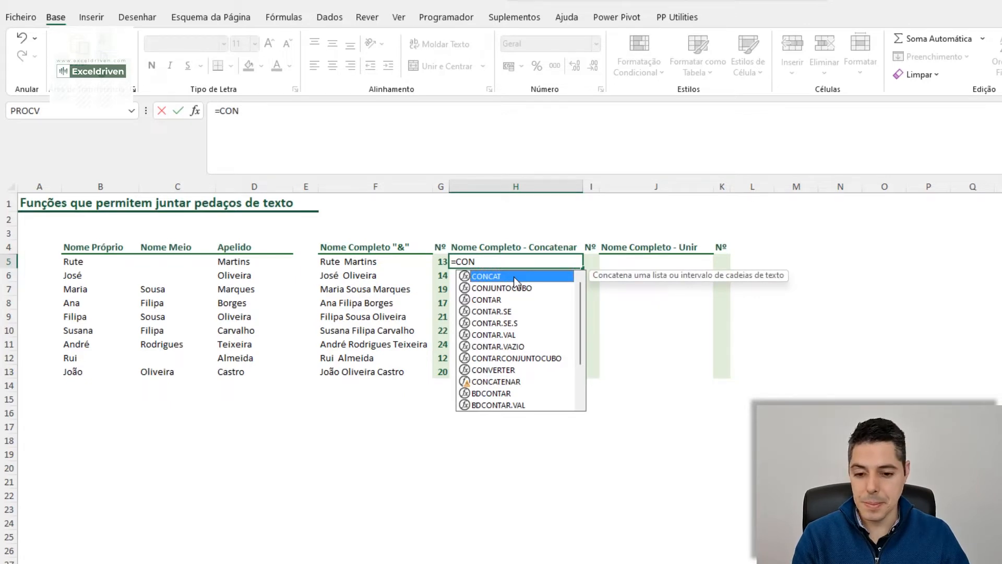
pyautogui.doubleClick(515, 280)
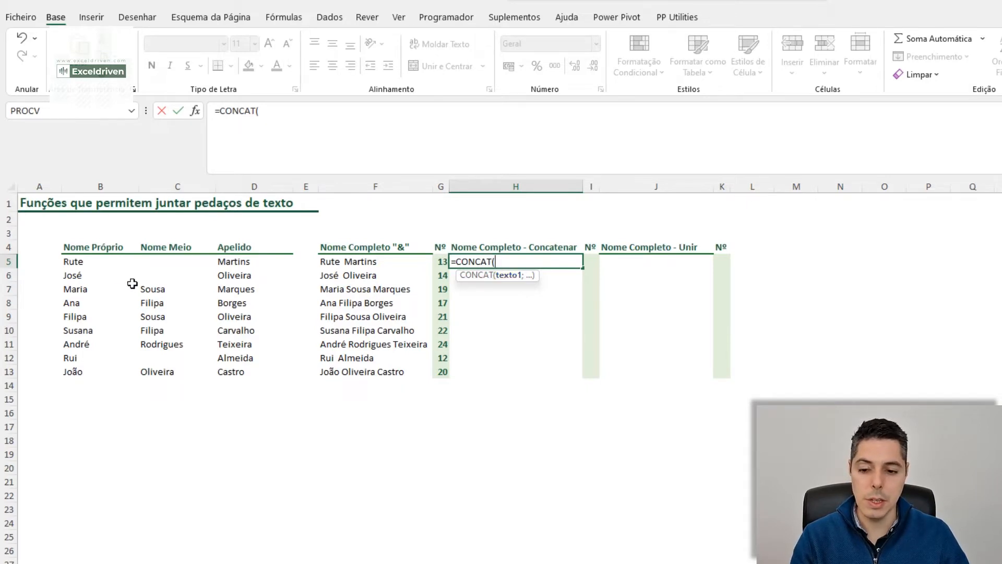
pyautogui.click(94, 262)
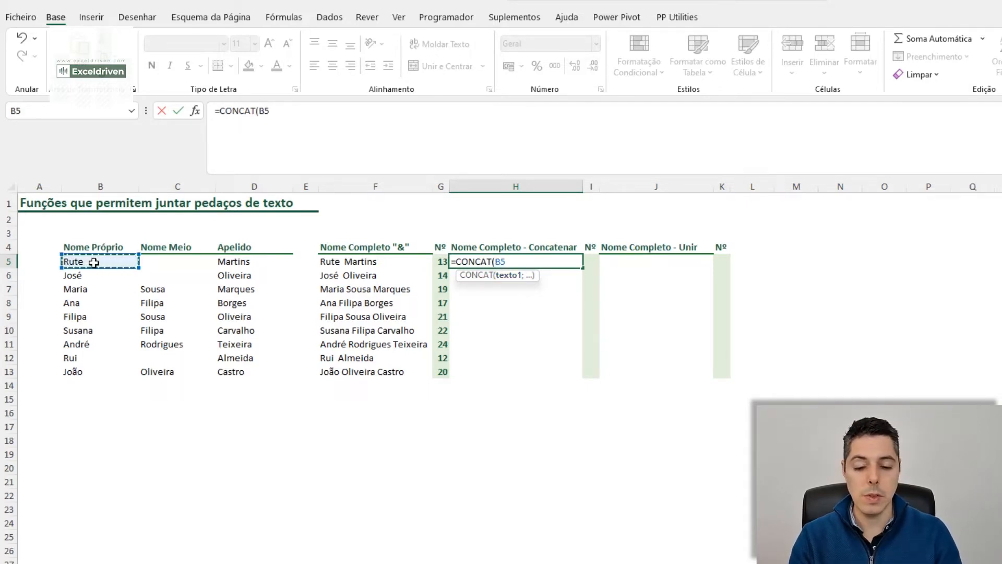
pyautogui.write(';')
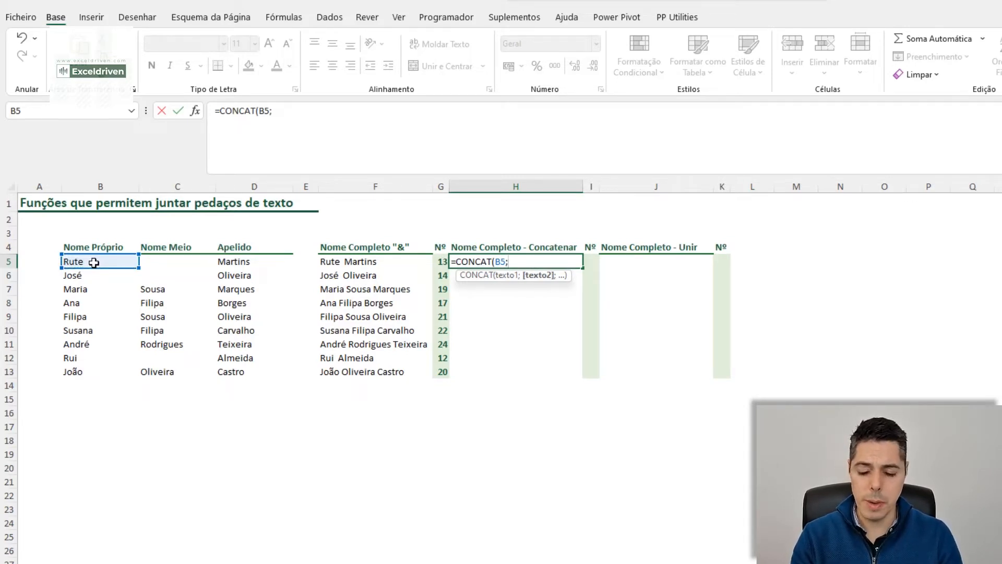
pyautogui.write('" "')
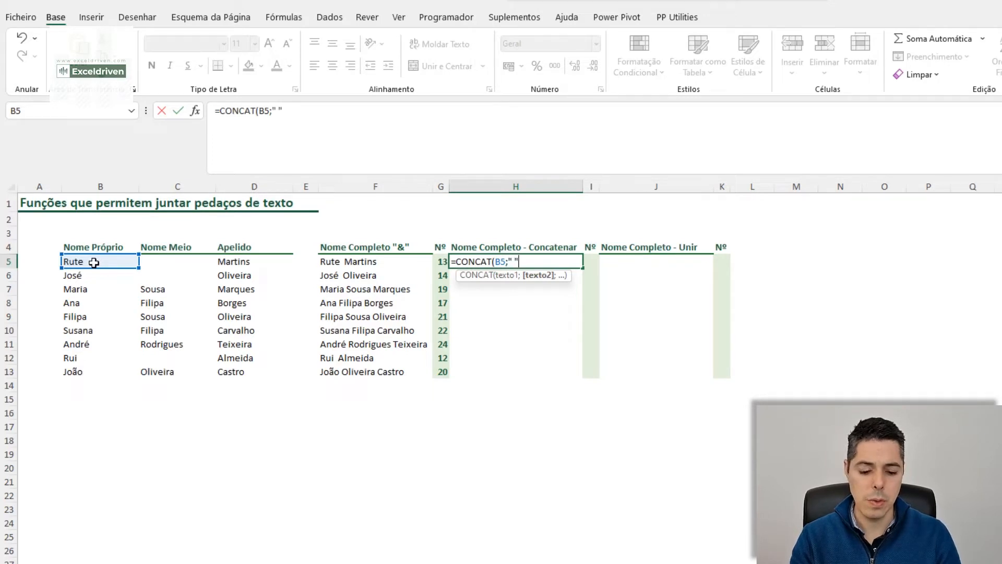
pyautogui.write(';')
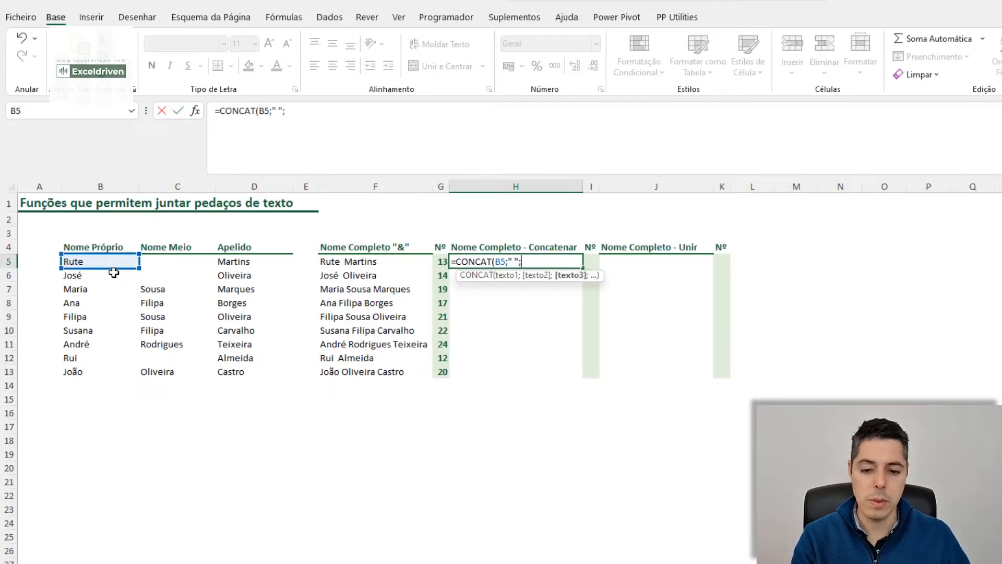
pyautogui.click(155, 262)
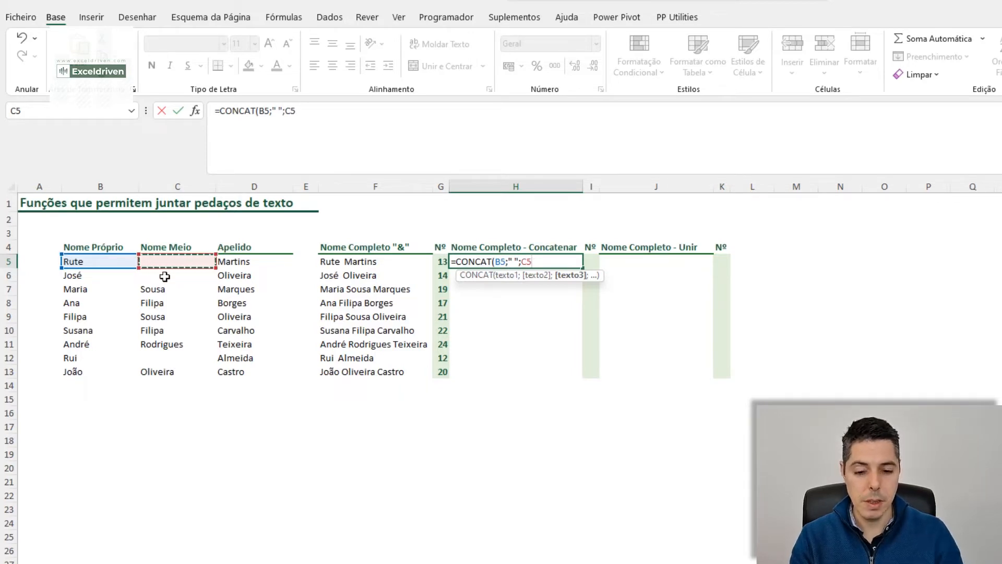
pyautogui.write(';" ";')
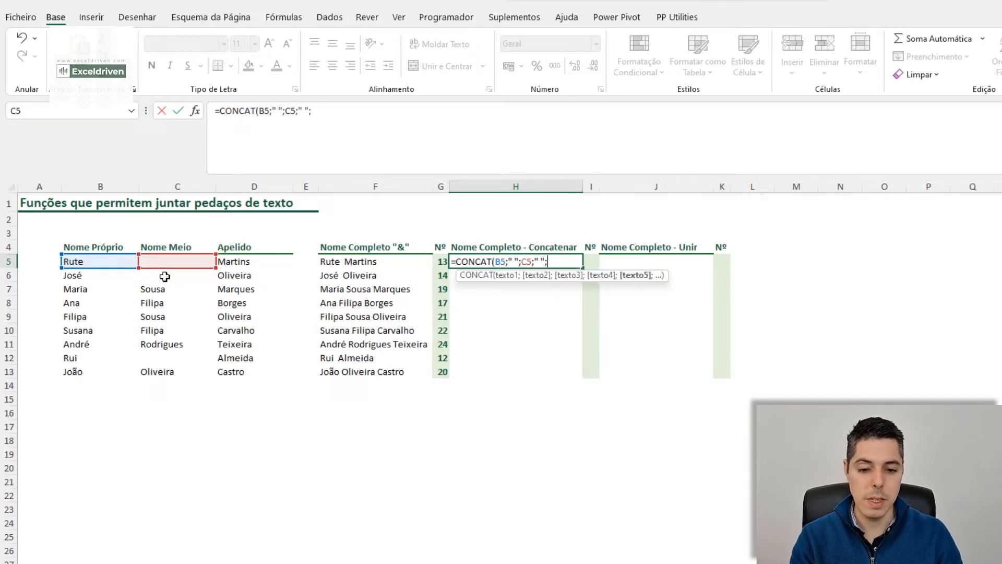
pyautogui.click(244, 266)
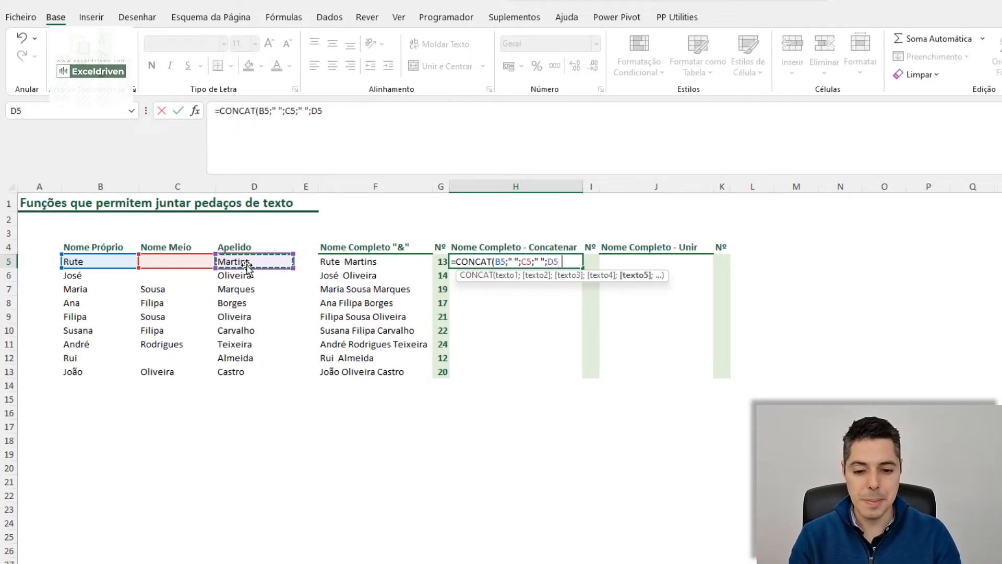
pyautogui.write(')')
pyautogui.press('Return')
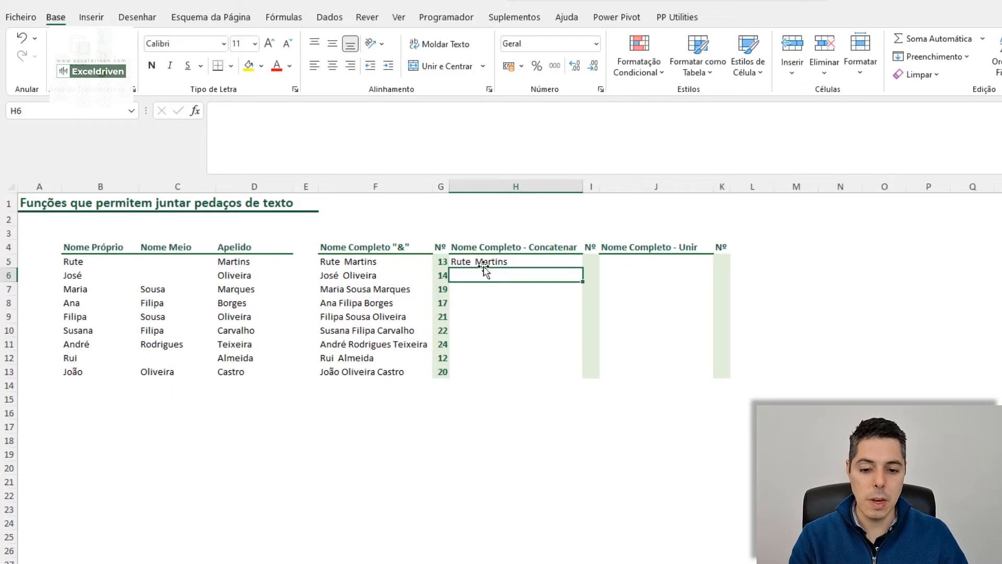
pyautogui.click(491, 261)
pyautogui.moveTo(582, 268); pyautogui.dragTo(573, 377)
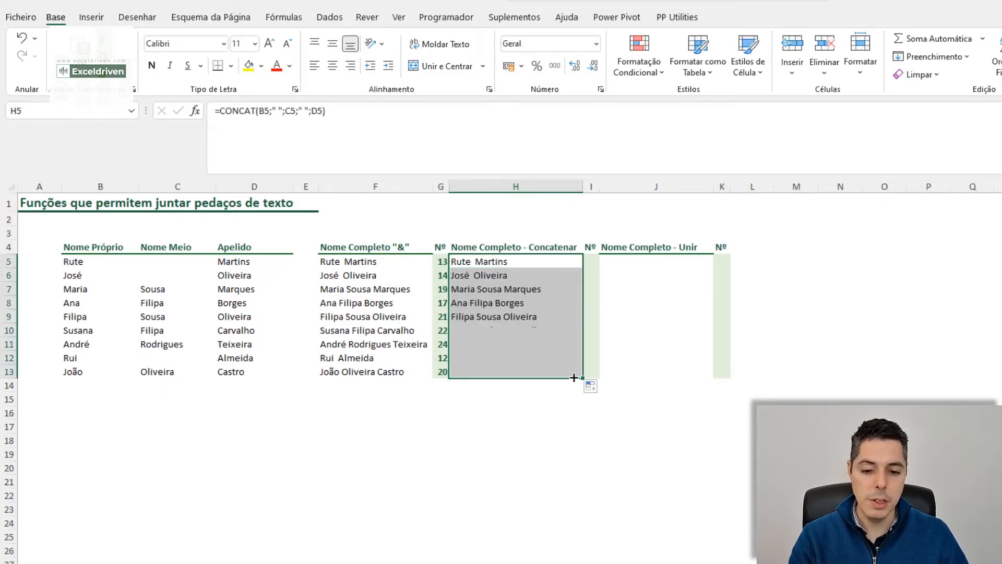
# Count the characters of each CONCAT full name with =NÚM.CARAT(H5) in I5 and fill it down to I13.
pyautogui.click(591, 262)
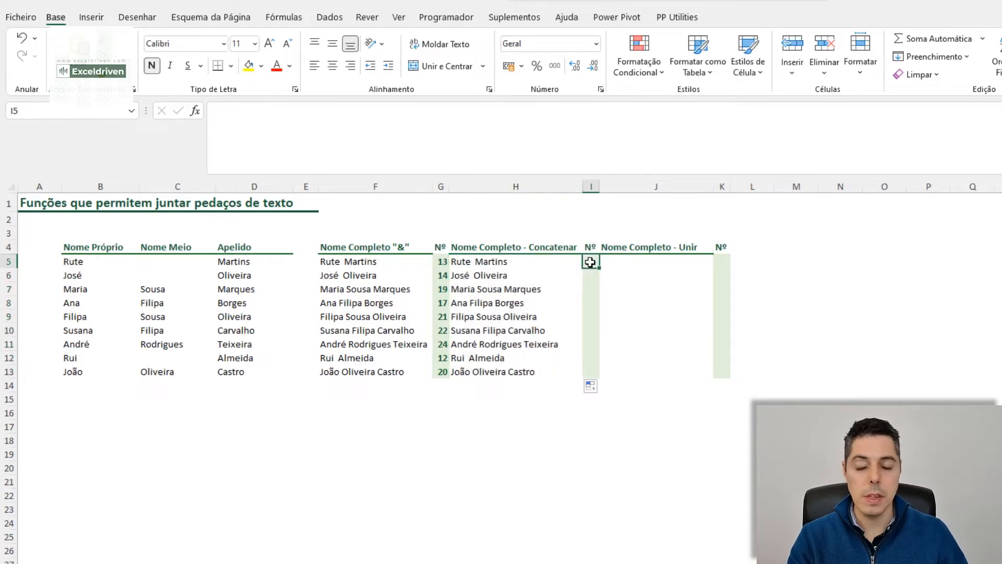
pyautogui.write('=Nú')
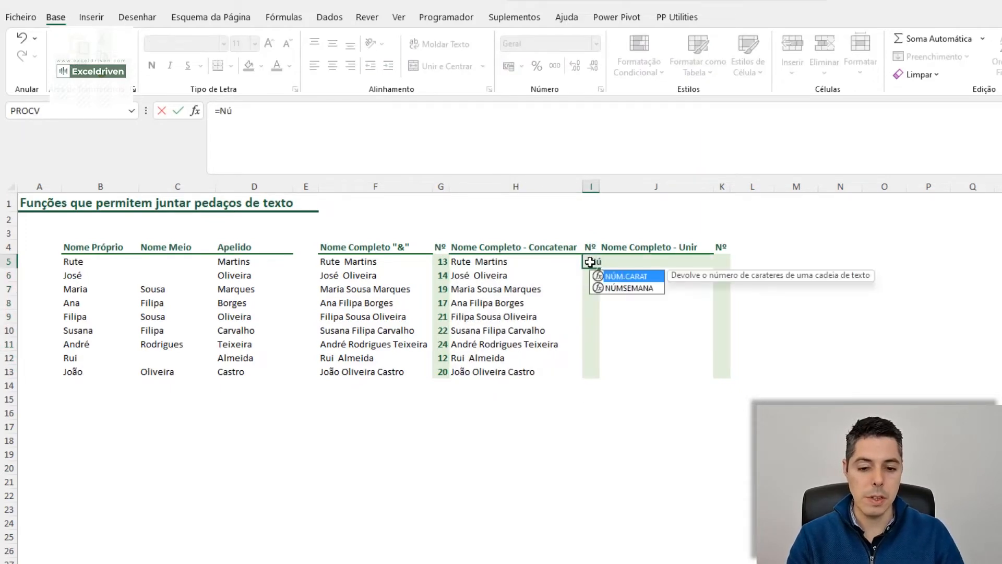
pyautogui.press('Tab')
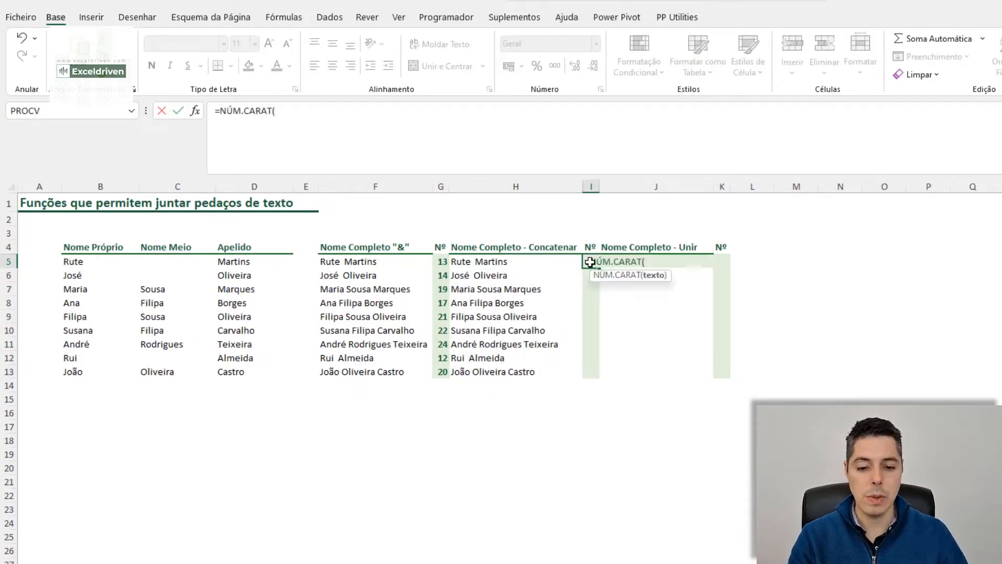
pyautogui.click(517, 259)
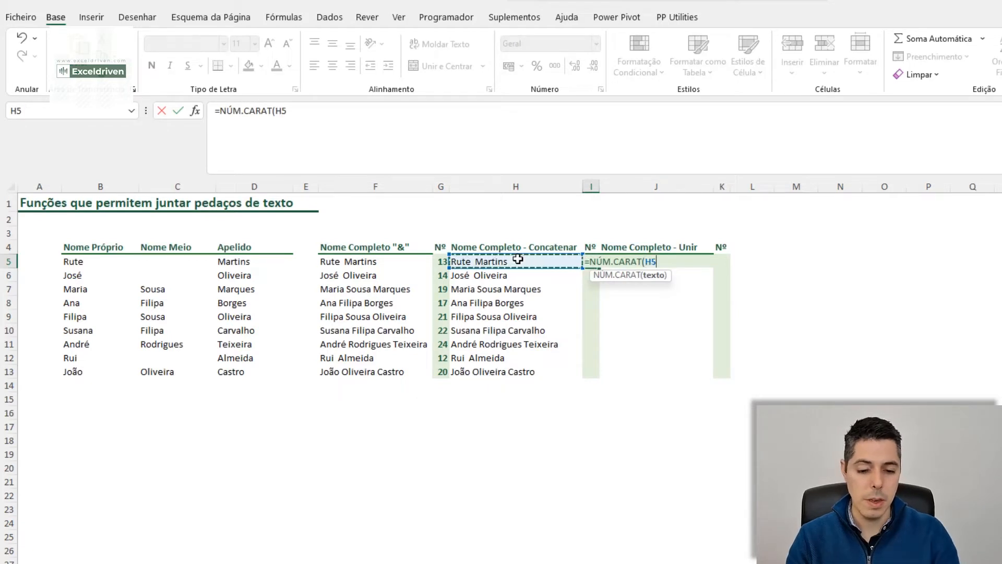
pyautogui.write(')')
pyautogui.press('Return')
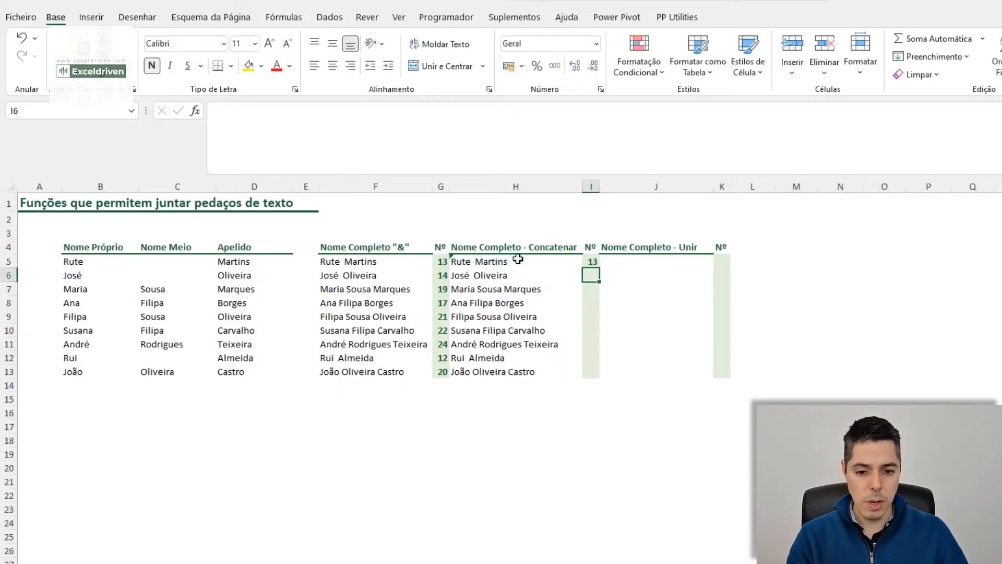
pyautogui.click(591, 261)
pyautogui.moveTo(599, 267); pyautogui.dragTo(596, 376)
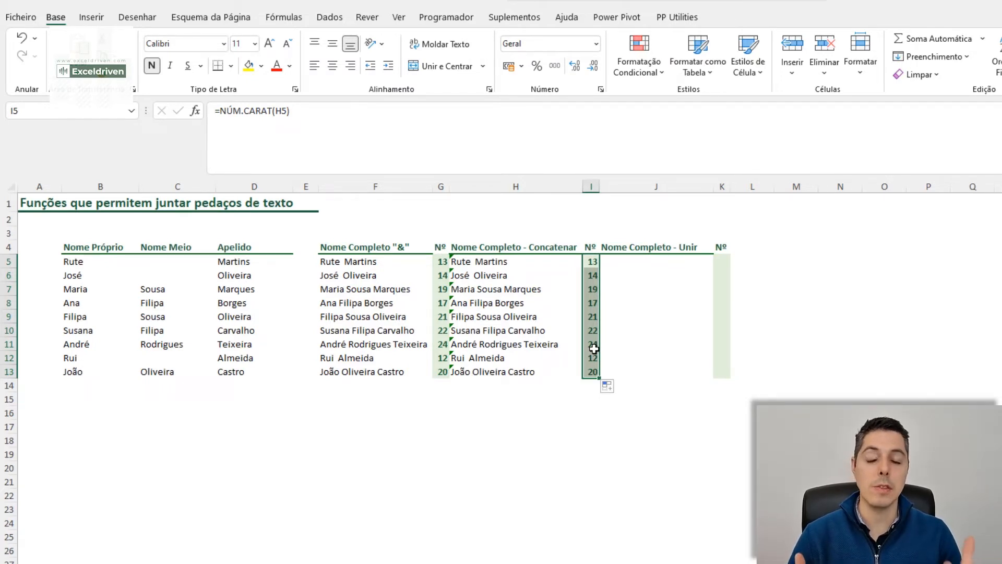
# Wrap the H5 formula in COMPACTAR to remove extra spaces: =COMPACTAR(CONCAT(B5;" ";C5;" ";D5)).
pyautogui.click(490, 261)
pyautogui.click(219, 112)
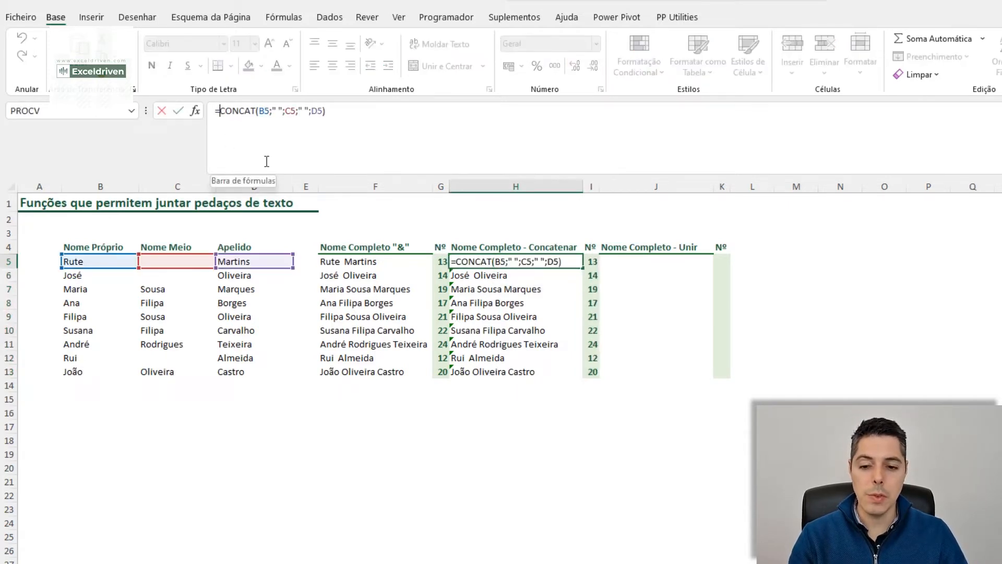
pyautogui.write('COM')
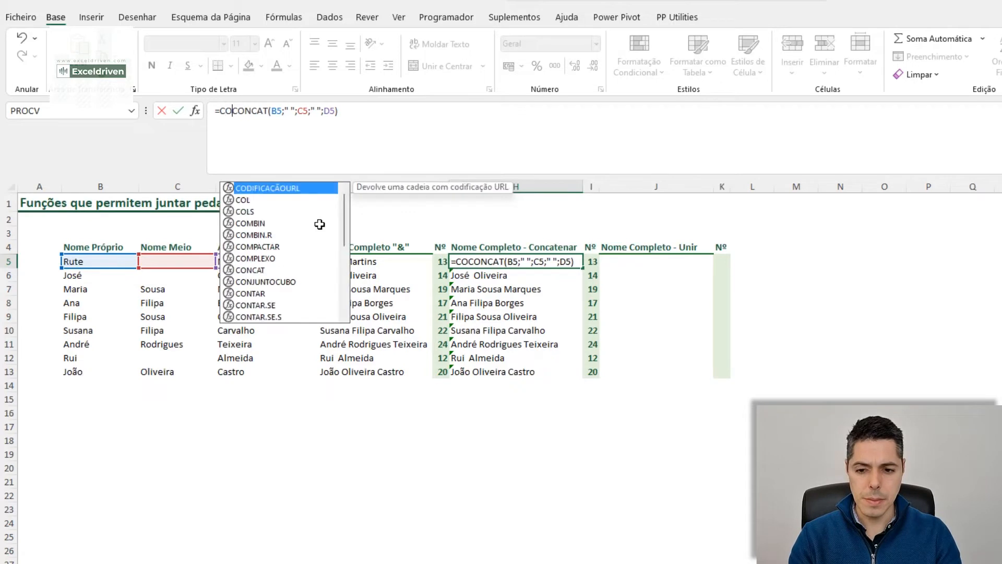
pyautogui.press('Down')
pyautogui.press('Down')
pyautogui.press('Tab')
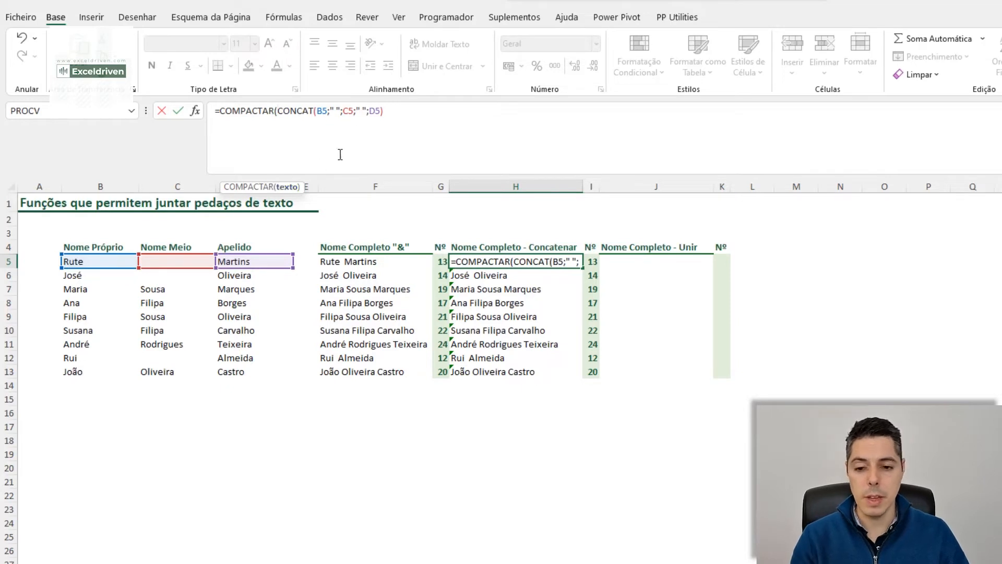
pyautogui.click(390, 115)
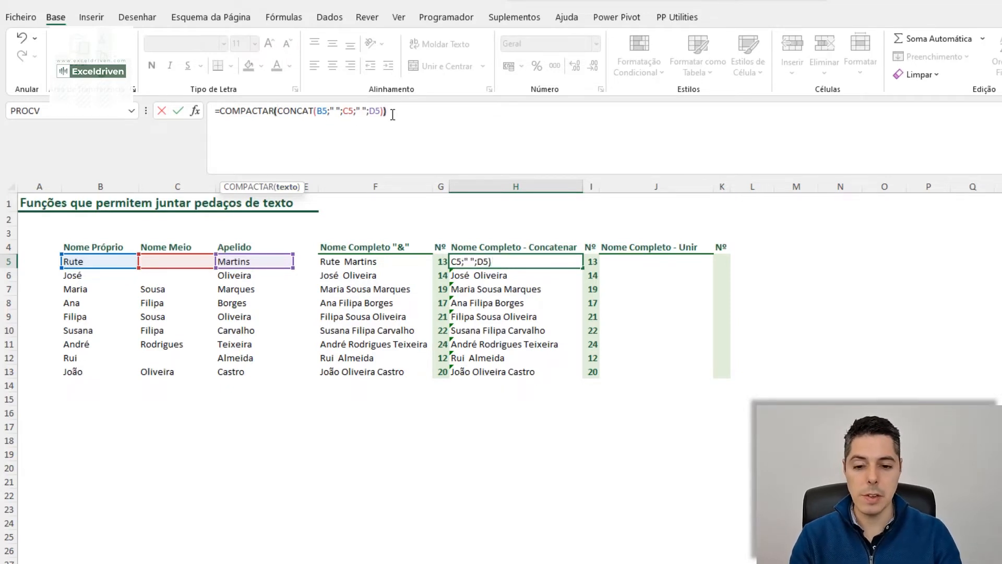
pyautogui.write(')')
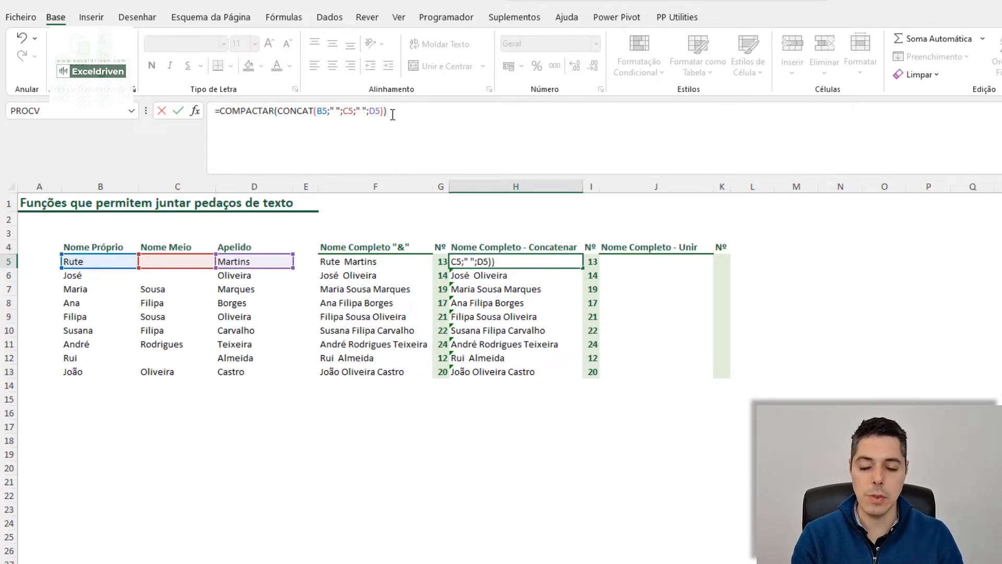
pyautogui.press('Return')
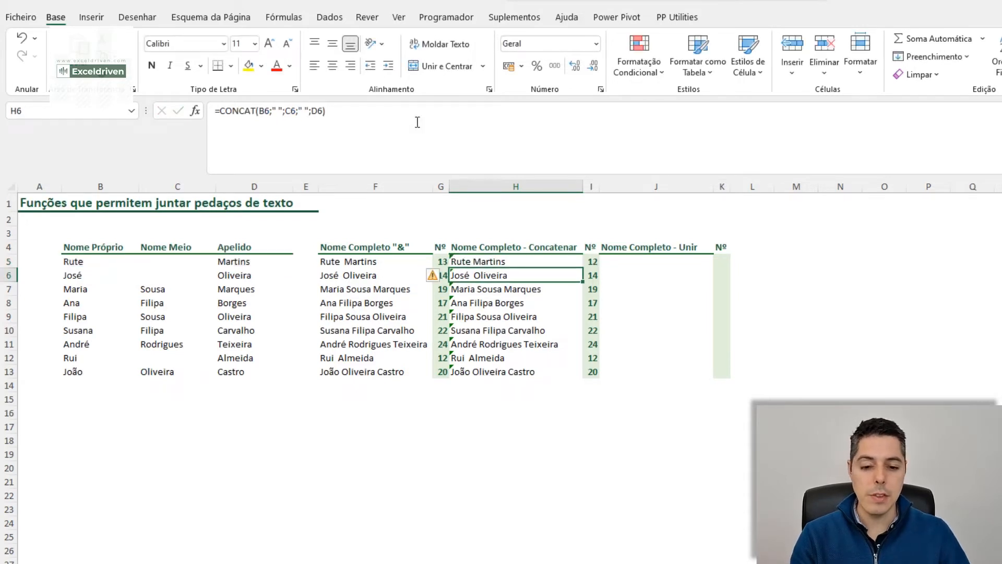
# Fill the COMPACTAR formula from H5 down to H13 and ignore the inconsistent-formula error on those cells.
pyautogui.click(502, 259)
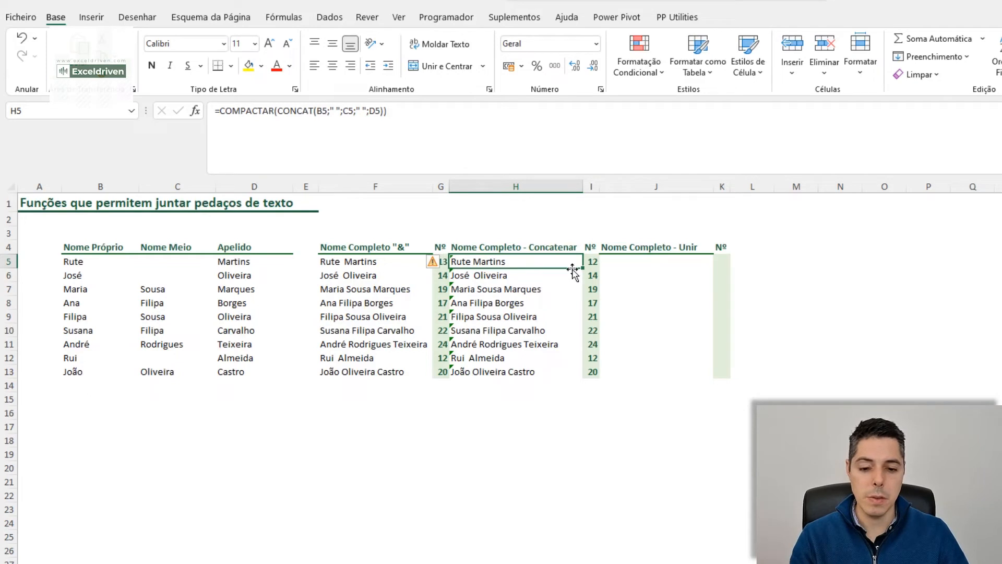
pyautogui.moveTo(583, 268); pyautogui.dragTo(594, 379)
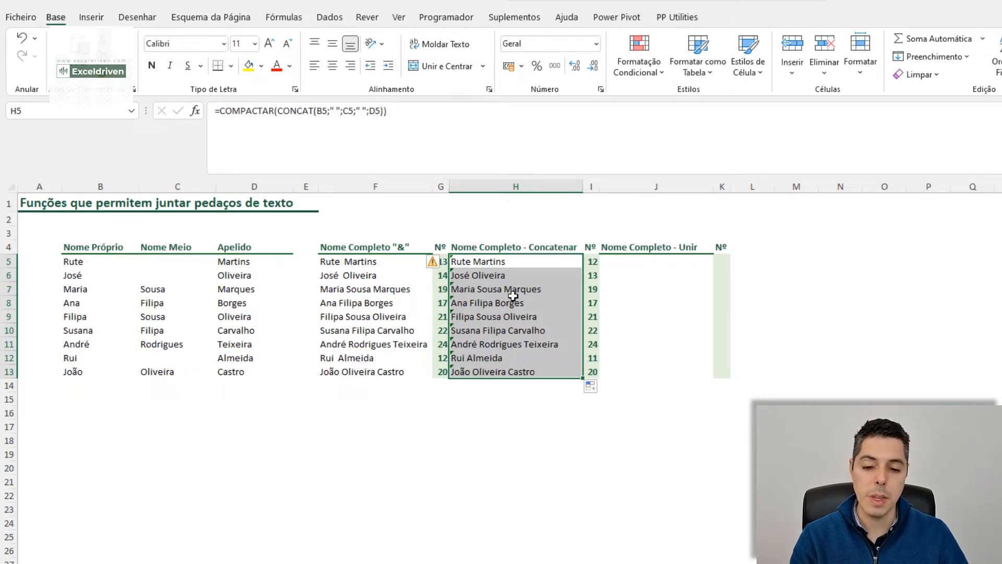
pyautogui.click(444, 263)
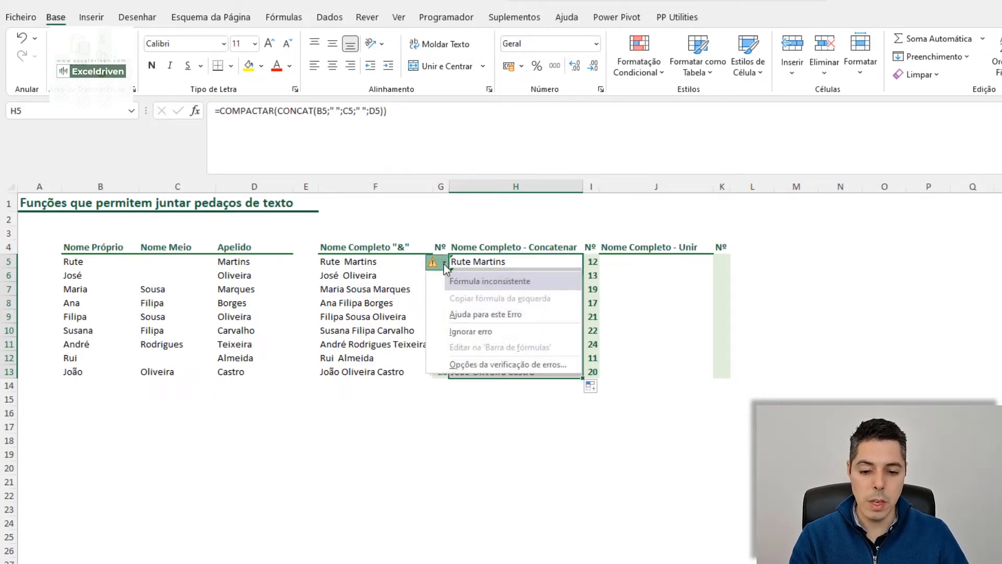
pyautogui.click(484, 330)
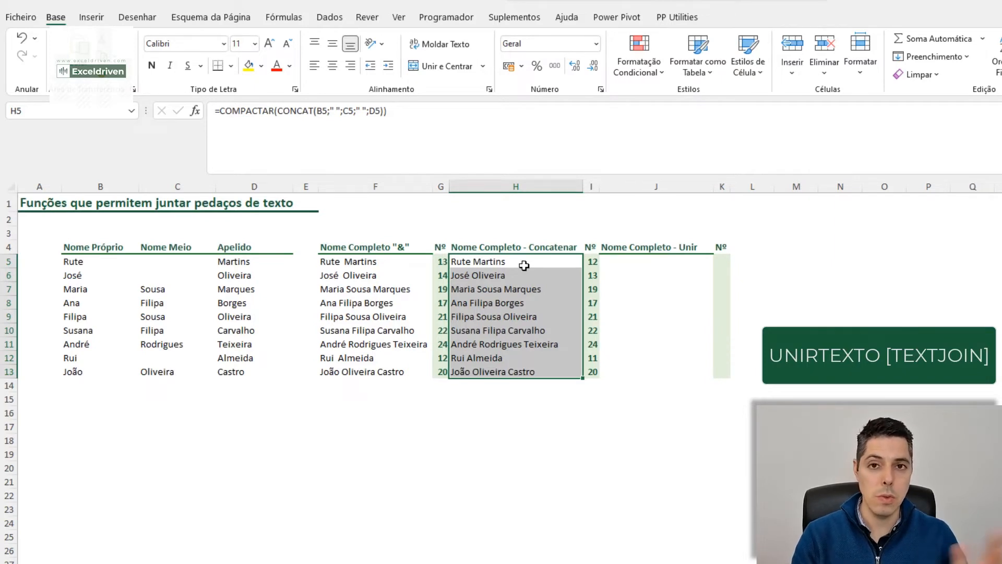
# Start a UNIRTEXTO formula in J5 with a space as delimiter and VERDADEIRO to ignore empty cells: =UNIRTEXTO(" ";VERDADEIRO;.
pyautogui.click(632, 264)
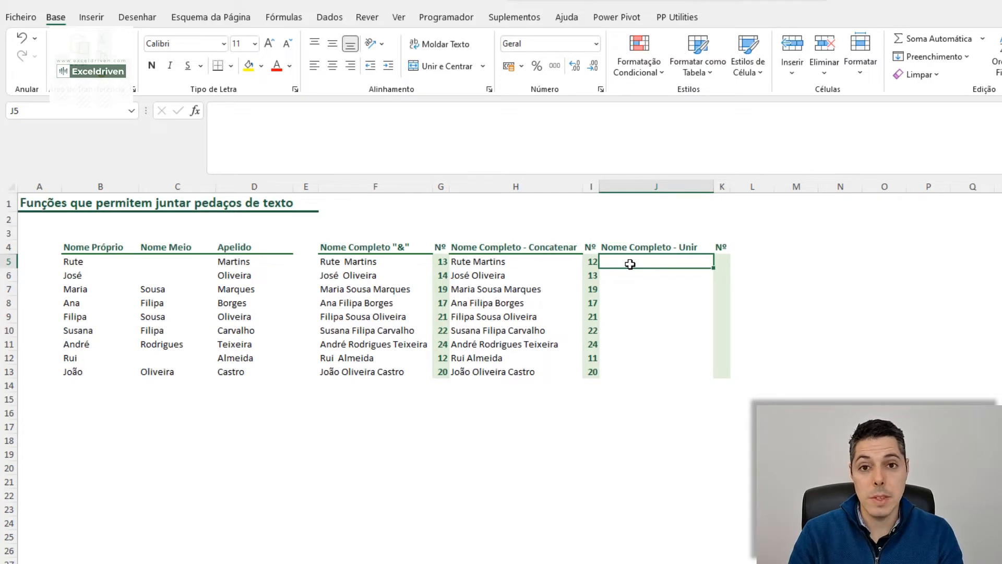
pyautogui.write('=JUN')
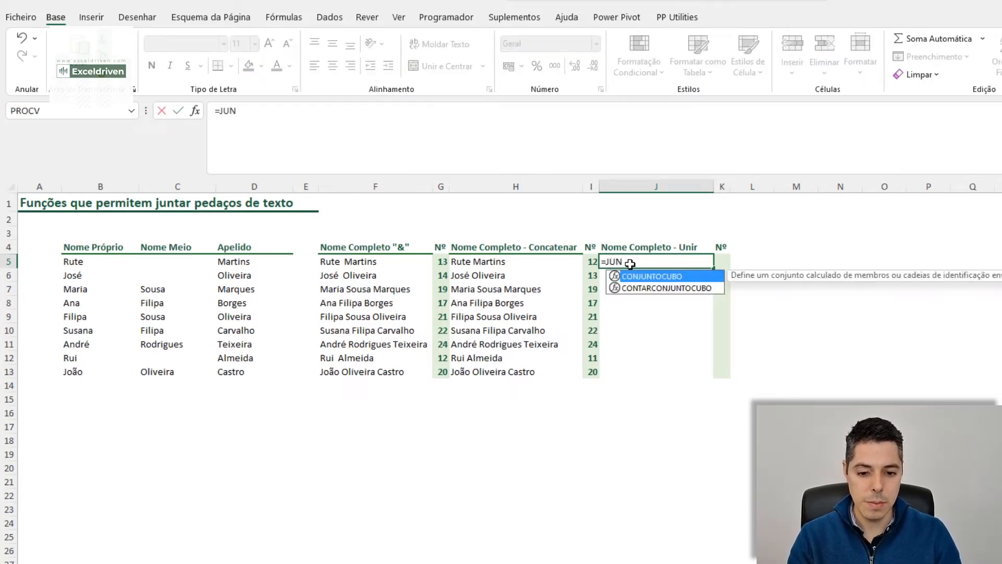
pyautogui.press('BackSpace')
pyautogui.press('BackSpace')
pyautogui.press('BackSpace')
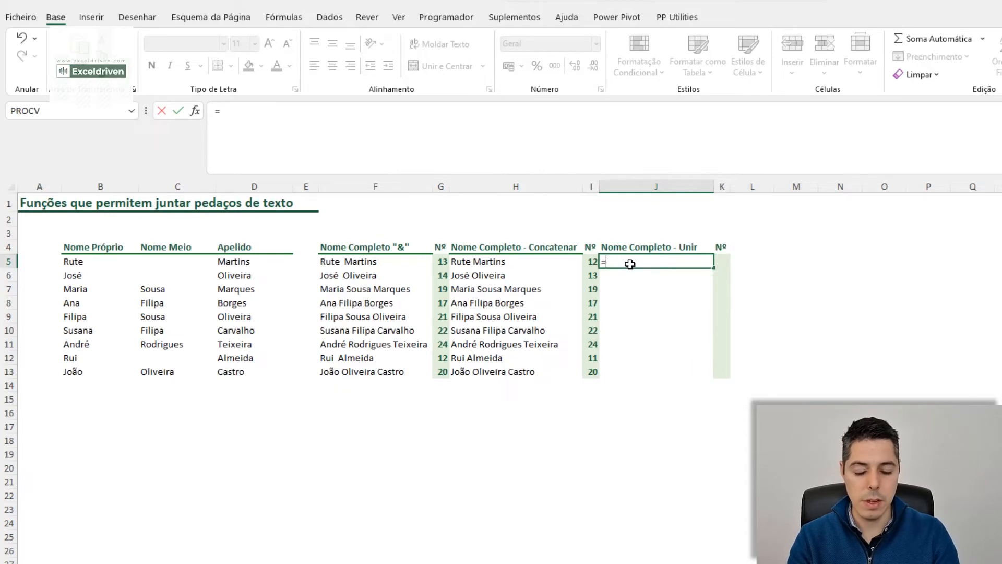
pyautogui.write('UN')
pyautogui.press('Down')
pyautogui.press('Down')
pyautogui.press('Down')
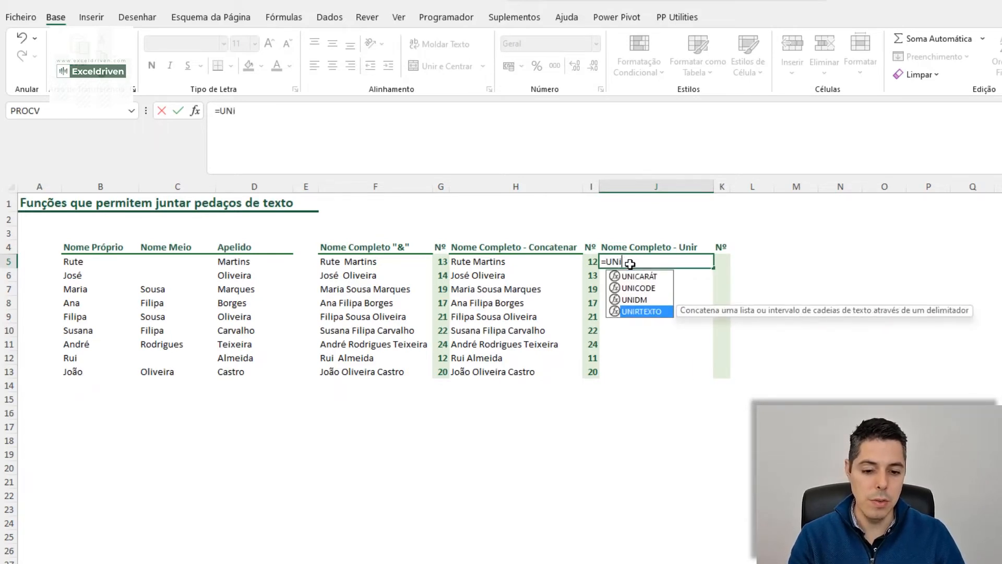
pyautogui.press('Tab')
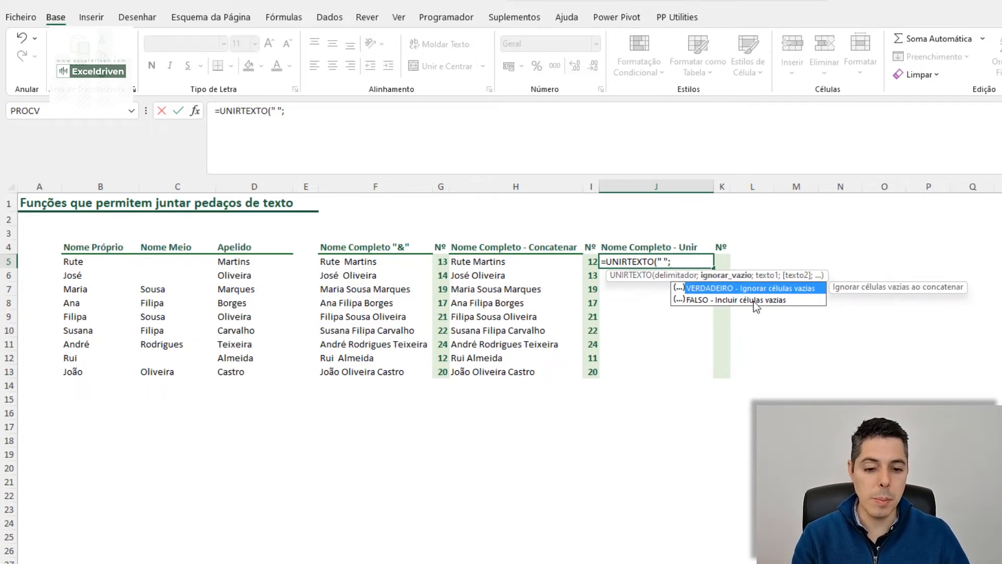
pyautogui.doubleClick(719, 286)
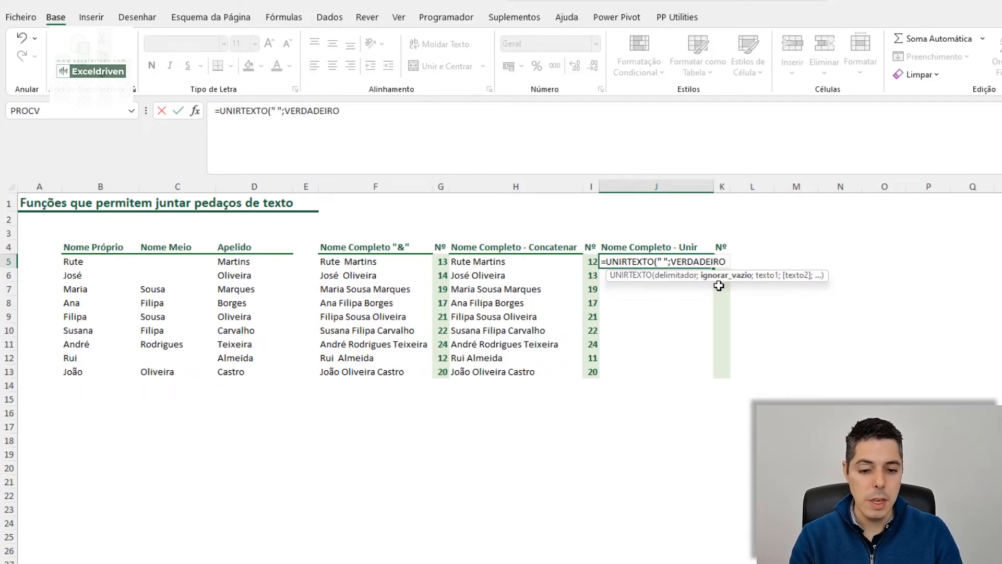
pyautogui.write(';')
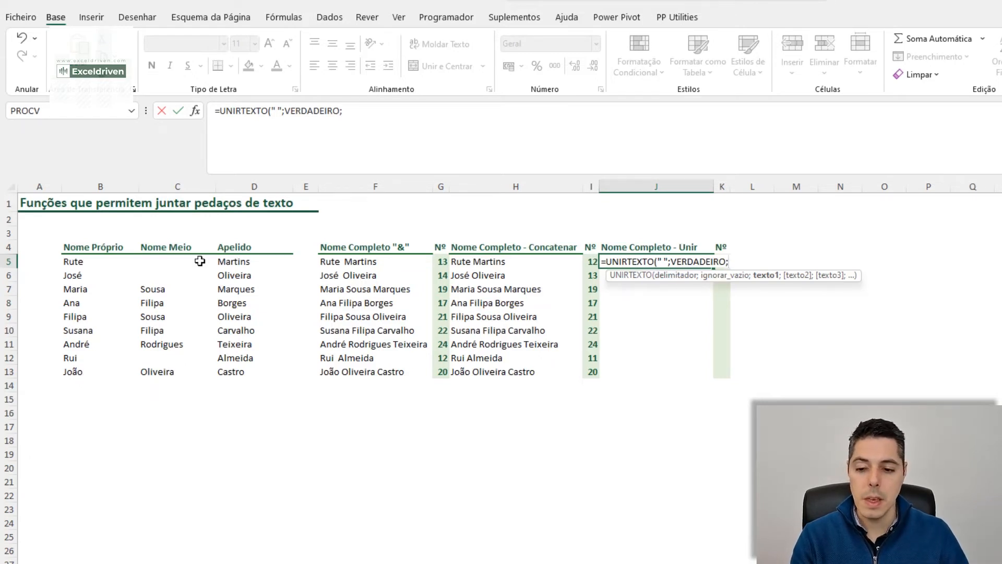
# Complete the UNIRTEXTO formula in J5 with B5;C5;D5 as the texts and fill it down to J13.
pyautogui.click(87, 261)
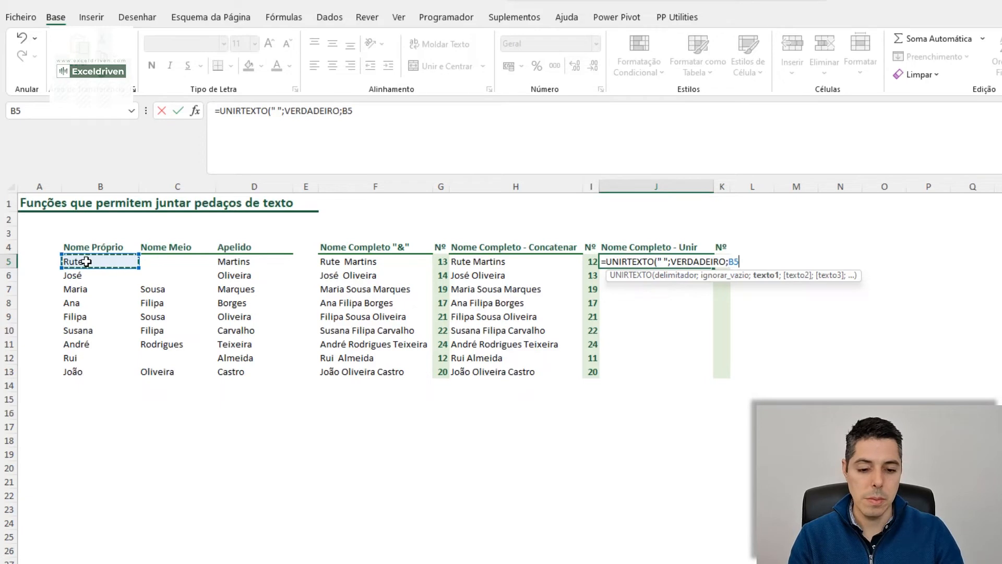
pyautogui.write(';')
pyautogui.click(160, 260)
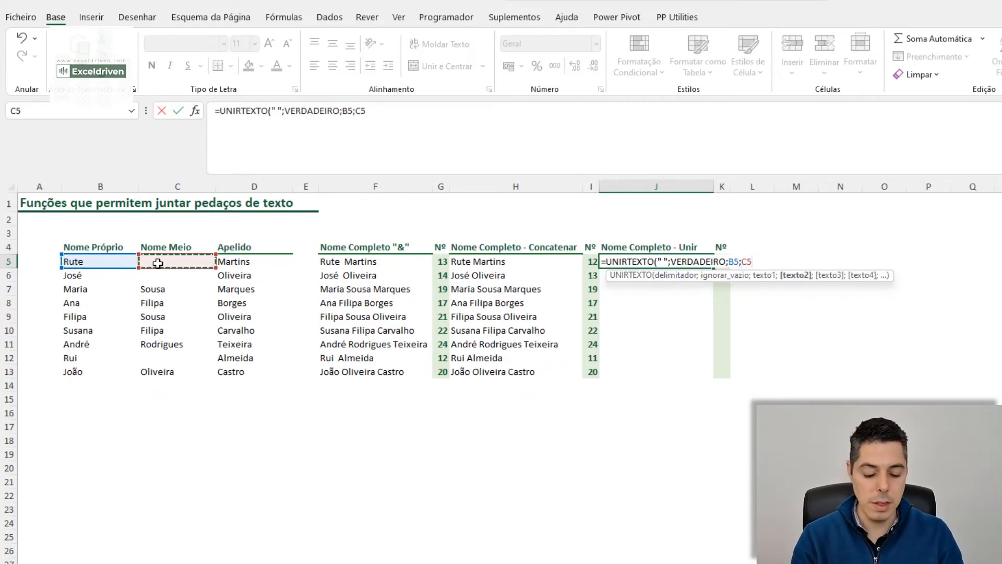
pyautogui.write(';')
pyautogui.click(242, 266)
pyautogui.write(')')
pyautogui.press('Return')
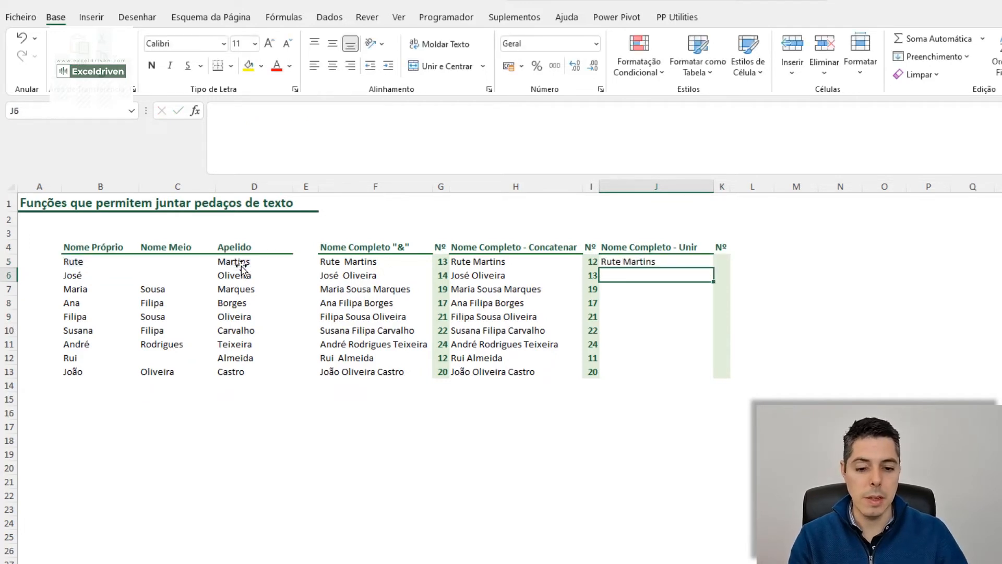
pyautogui.click(640, 261)
pyautogui.moveTo(713, 267); pyautogui.dragTo(712, 377)
# Count the characters of each UNIRTEXTO full name with =NÚM.CARAT(J5) in K5 and fill it down to K13.
pyautogui.click(720, 262)
pyautogui.write('=núm')
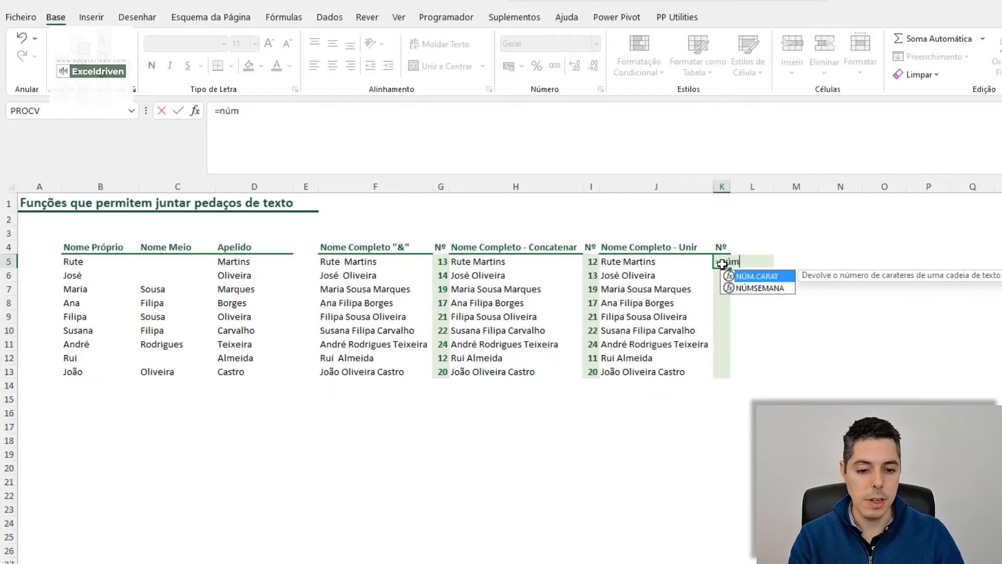
pyautogui.press('Tab')
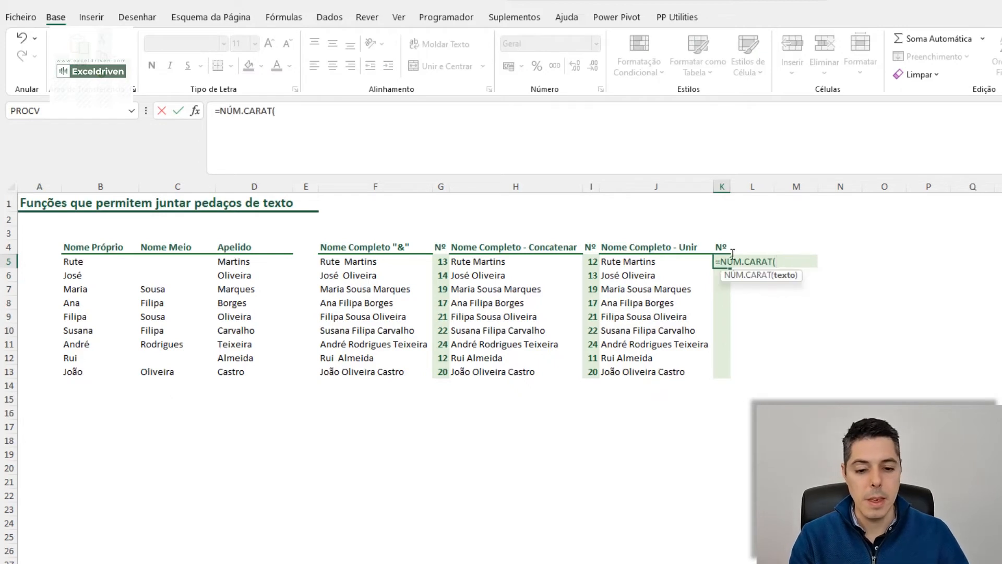
pyautogui.click(675, 264)
pyautogui.write(')')
pyautogui.press('Return')
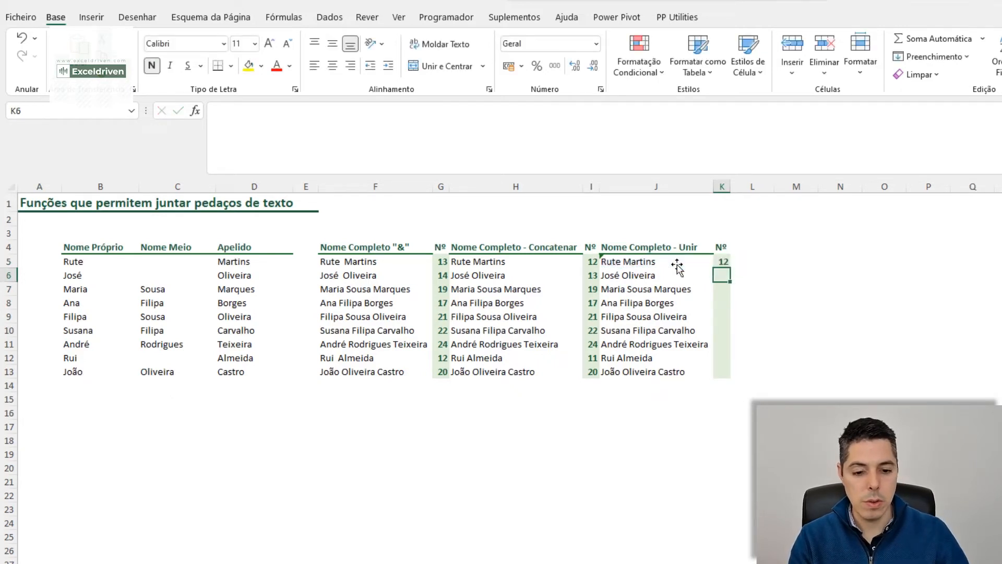
pyautogui.click(724, 260)
pyautogui.moveTo(730, 268); pyautogui.dragTo(727, 374)
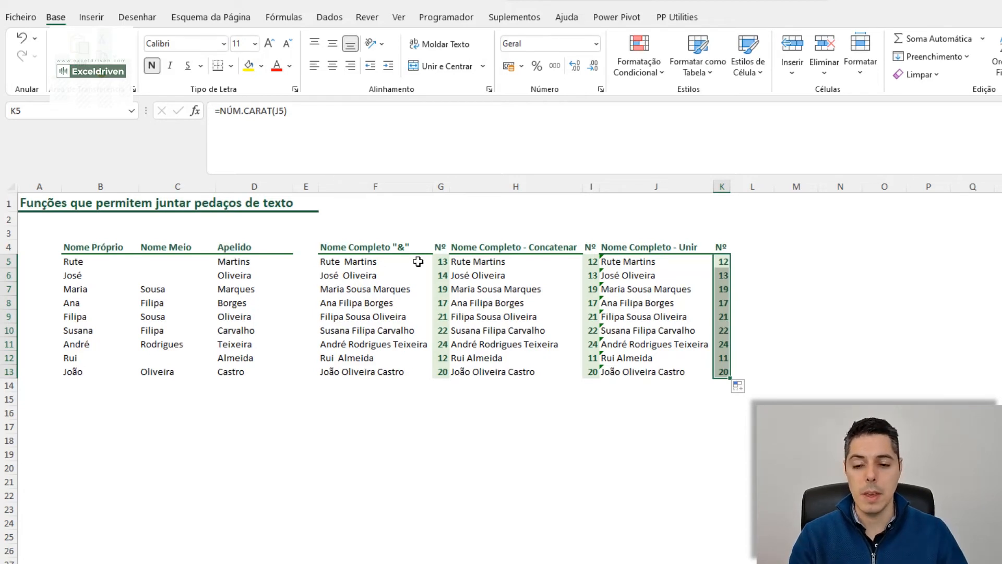
# Load the name range B4:D13 into Power Query as a table with headers.
pyautogui.moveTo(74, 245); pyautogui.dragTo(243, 371)
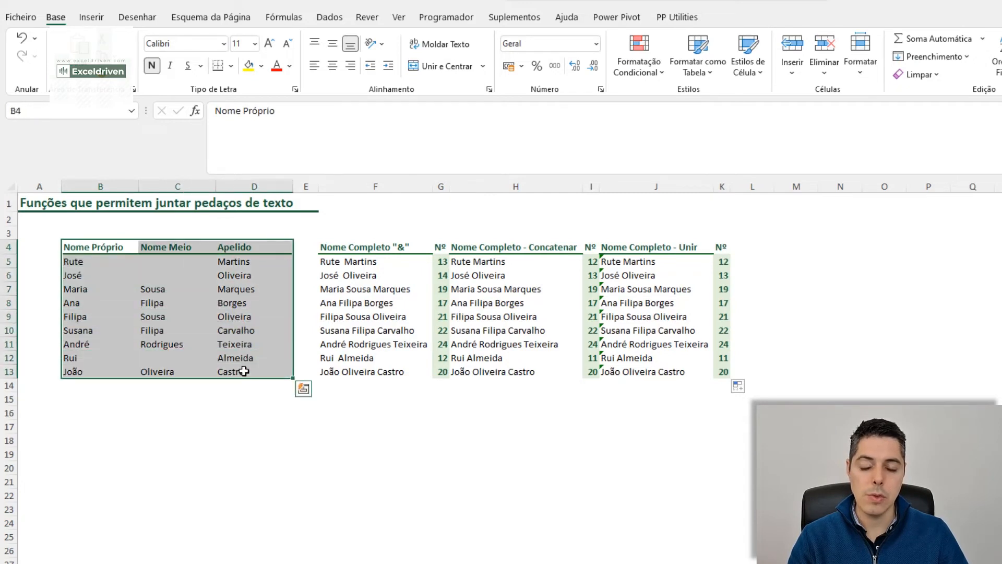
pyautogui.click(325, 21)
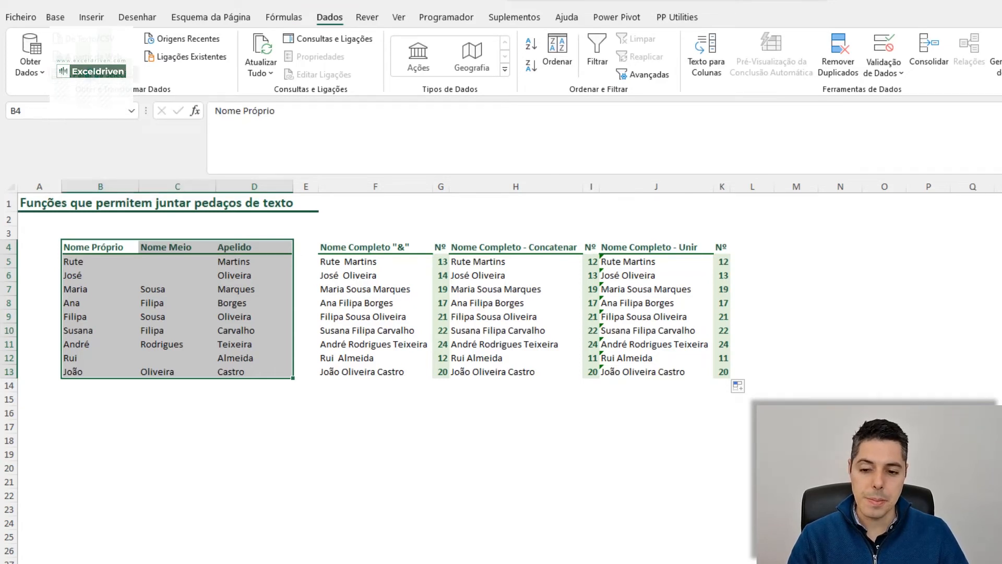
pyautogui.click(99, 75)
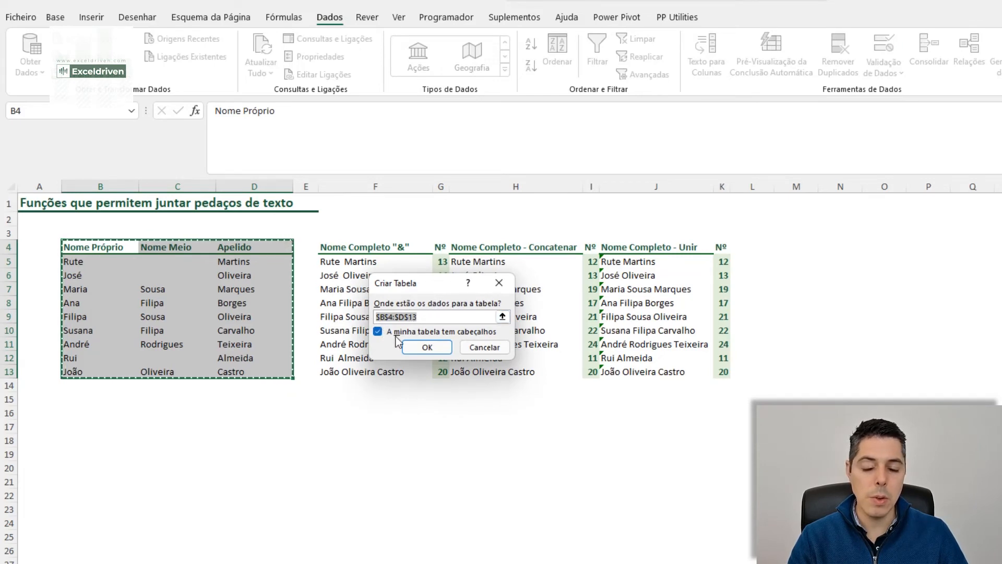
pyautogui.click(436, 357)
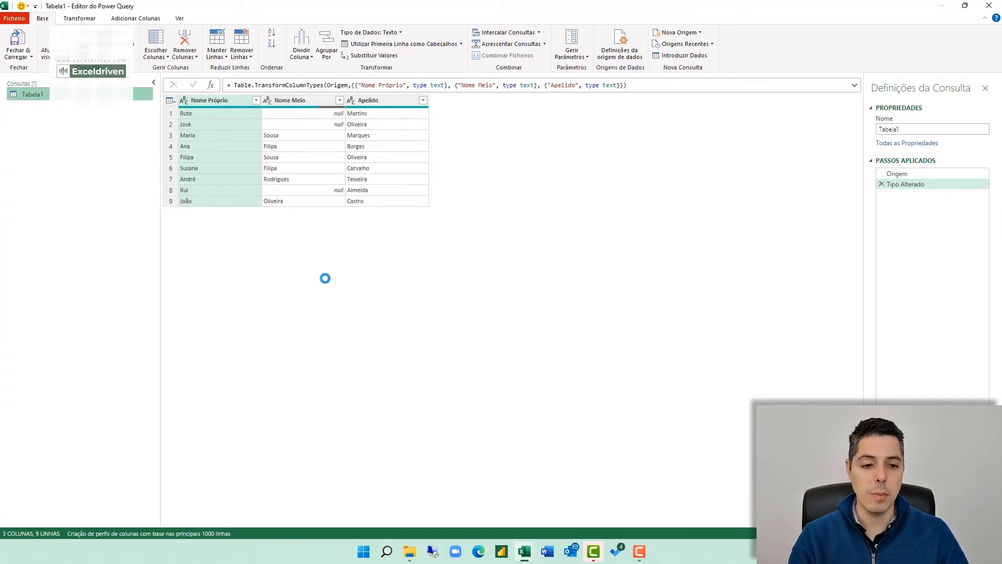
# Rename the query Tabela1 as Nomes Completos.
pyautogui.doubleClick(909, 130)
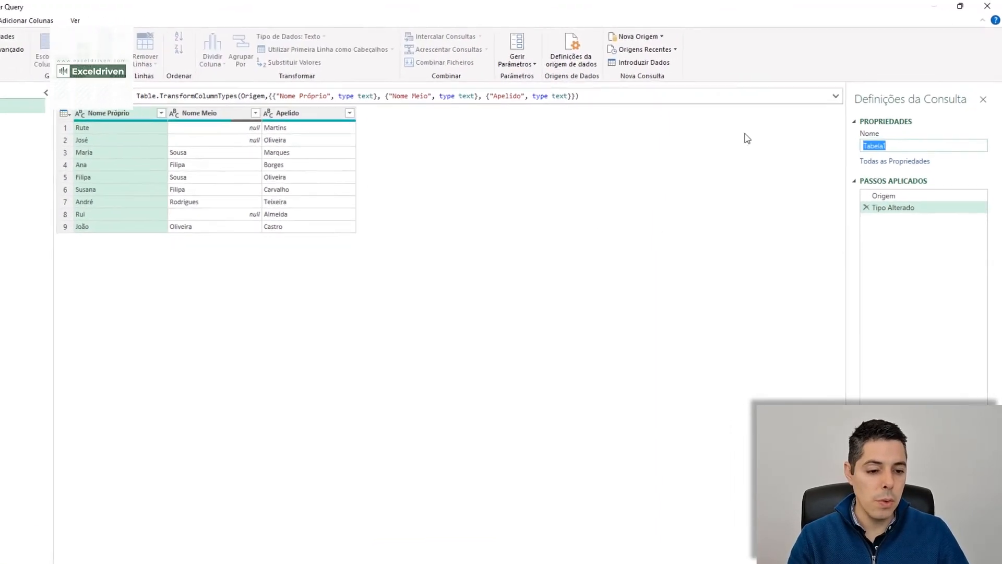
pyautogui.write('Nomes')
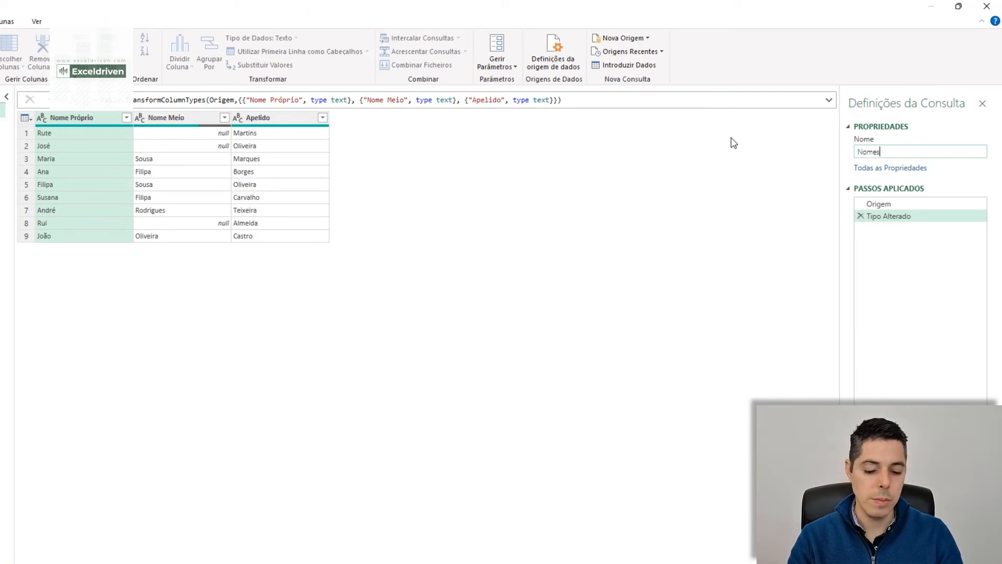
pyautogui.write(' Completos')
pyautogui.press('Return')
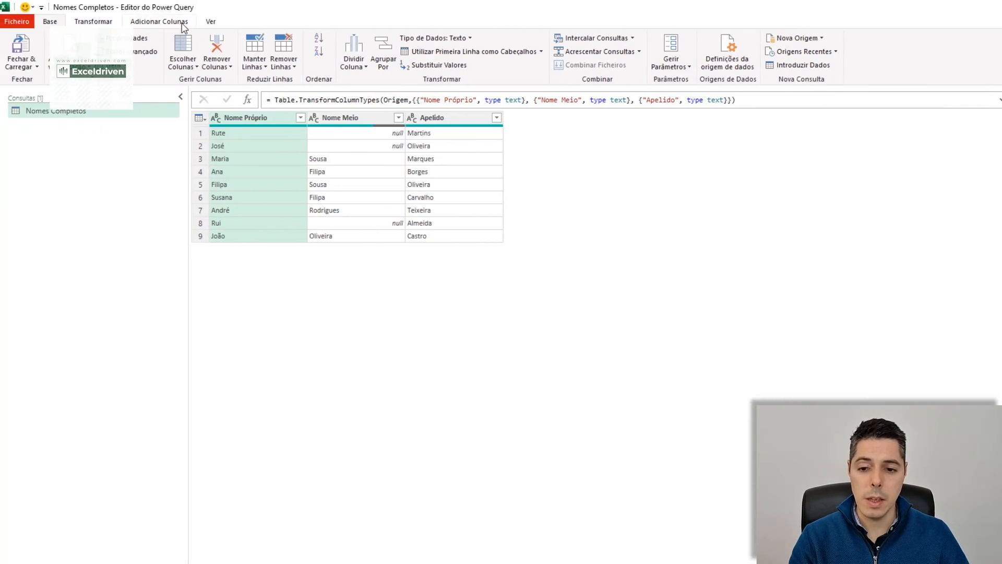
# Add a merged column named Nome Completo from Nome Próprio, Nome Meio and Apelido, with Espaço as the separator.
pyautogui.click(179, 23)
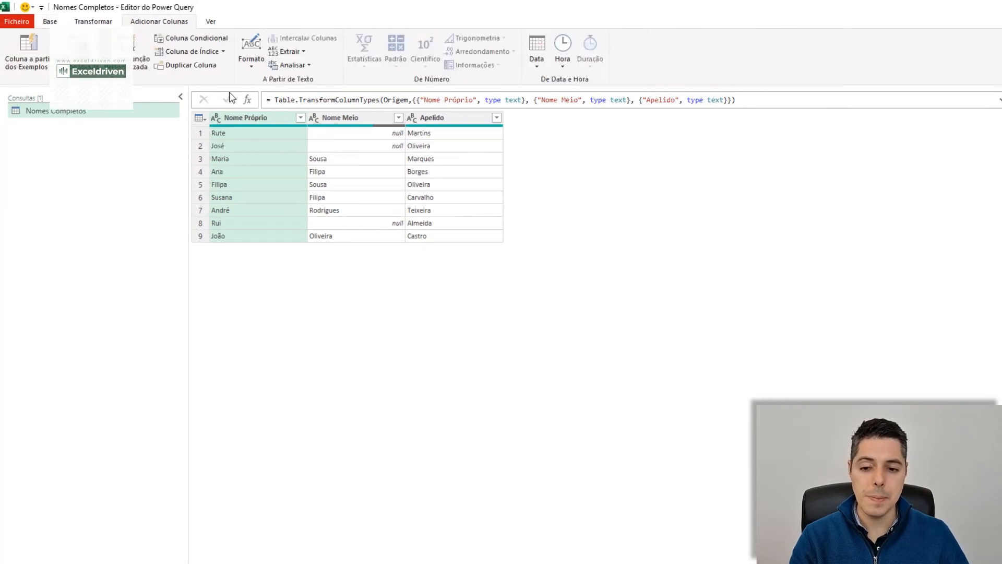
pyautogui.click(243, 121)
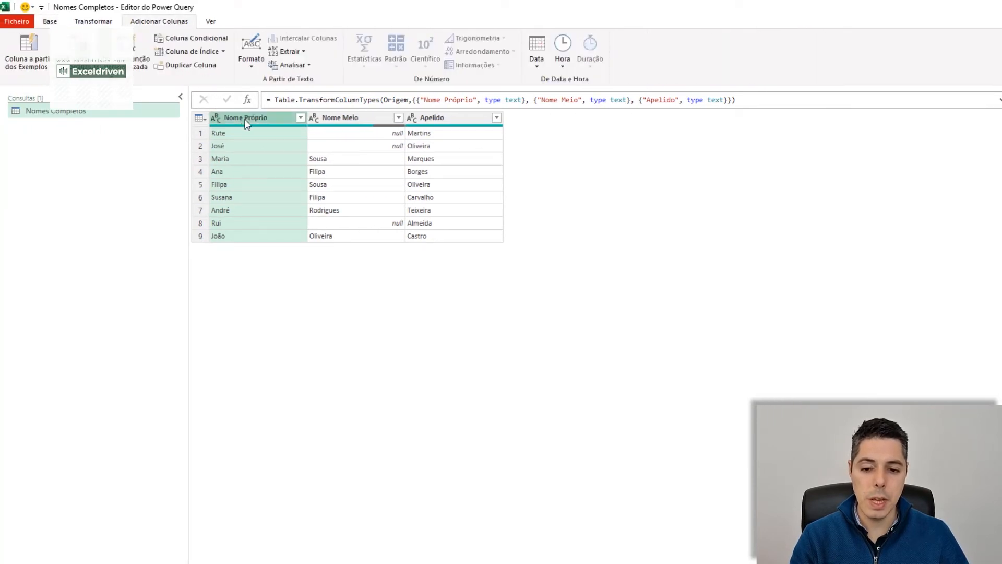
pyautogui.keyDown('shift'); pyautogui.click(427, 120); pyautogui.keyUp('shift')
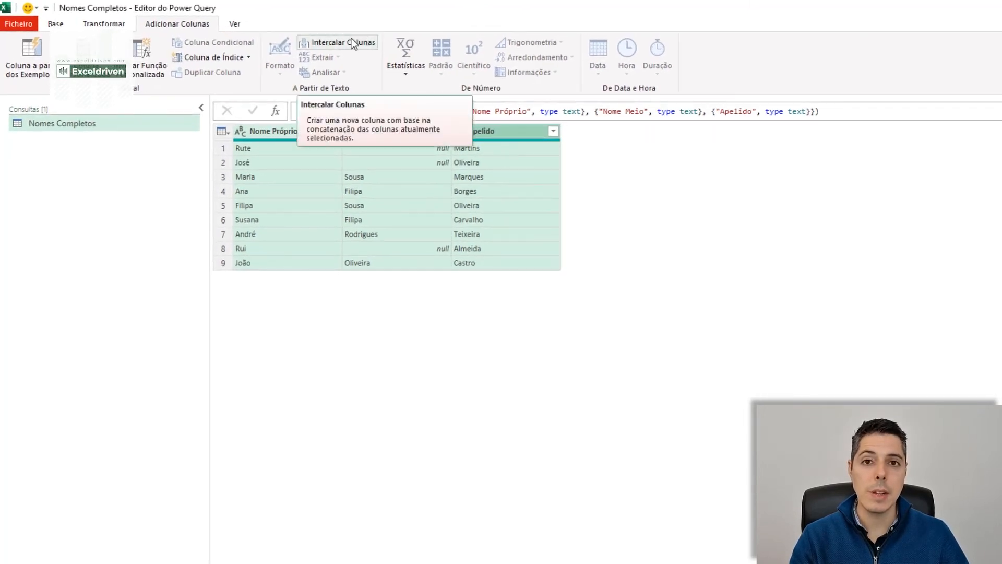
pyautogui.click(353, 42)
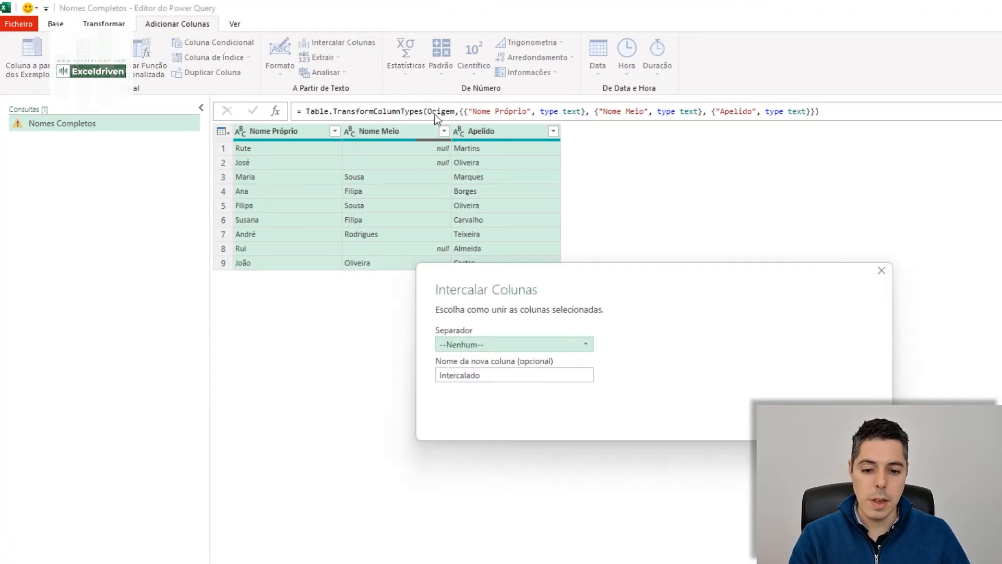
pyautogui.moveTo(534, 276); pyautogui.dragTo(635, 234)
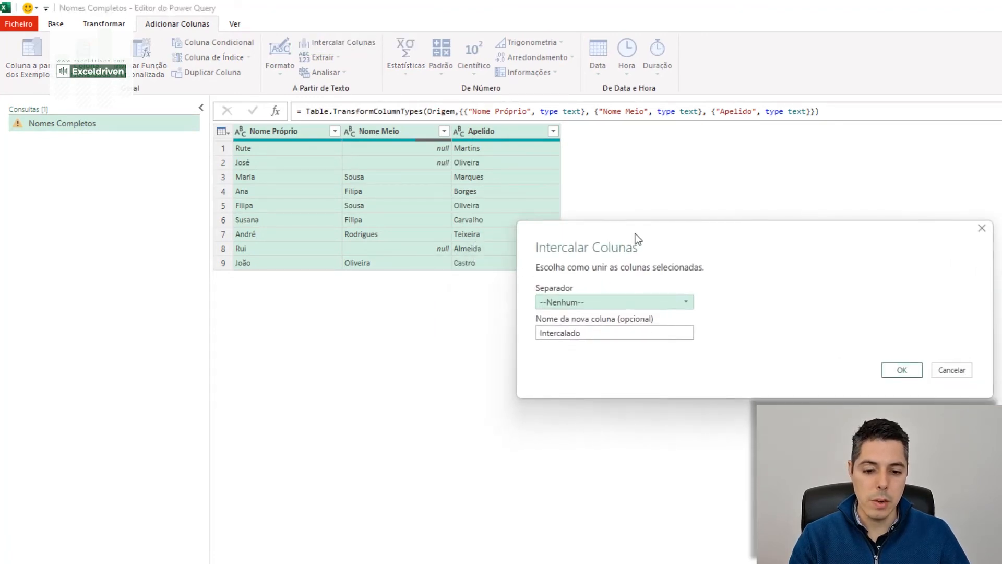
pyautogui.click(647, 301)
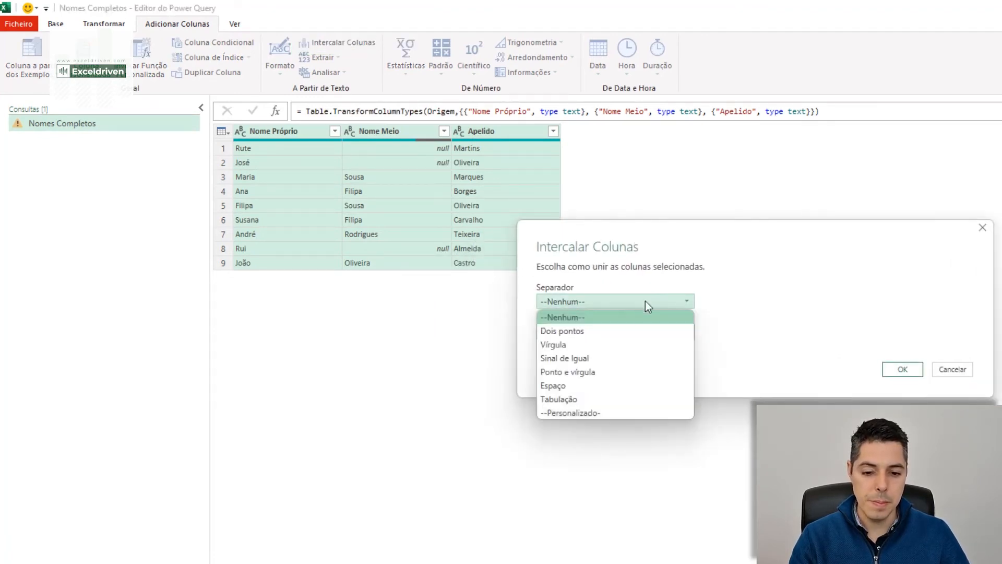
pyautogui.click(572, 389)
pyautogui.doubleClick(574, 332)
pyautogui.write('Nome ')
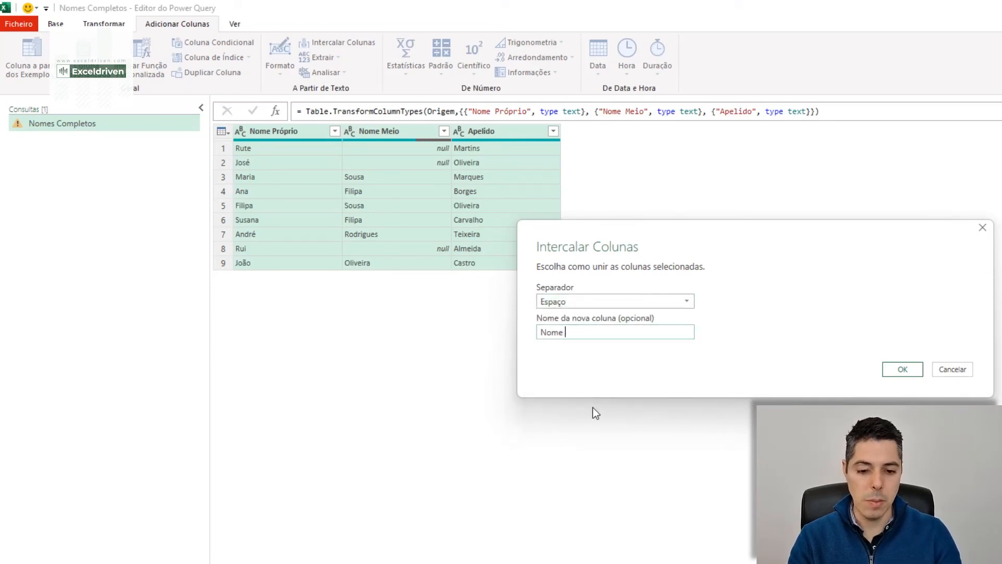
pyautogui.write('Completo')
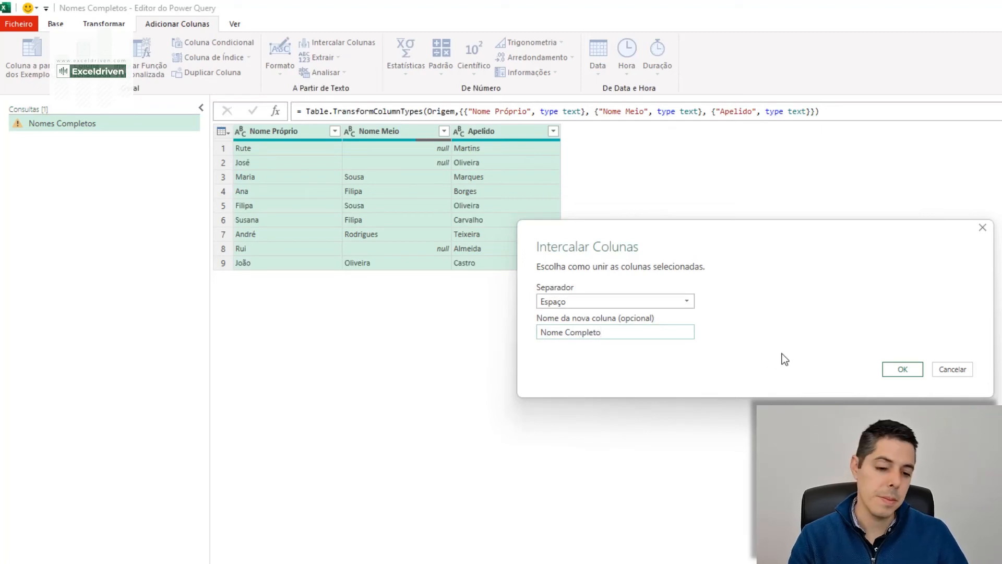
pyautogui.click(900, 372)
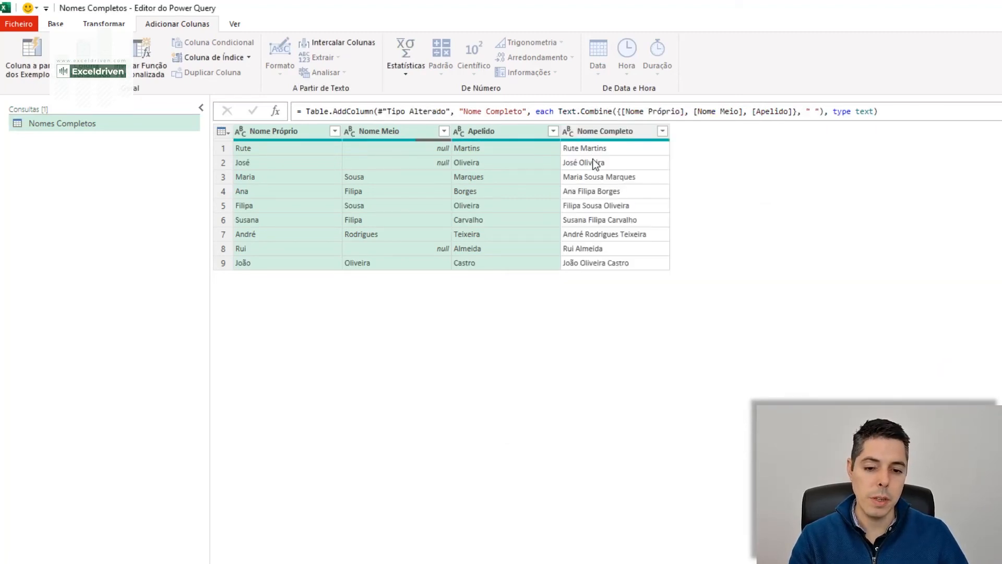
# Add a column with the character length of Nome Completo and rename it Nº.
pyautogui.click(608, 131)
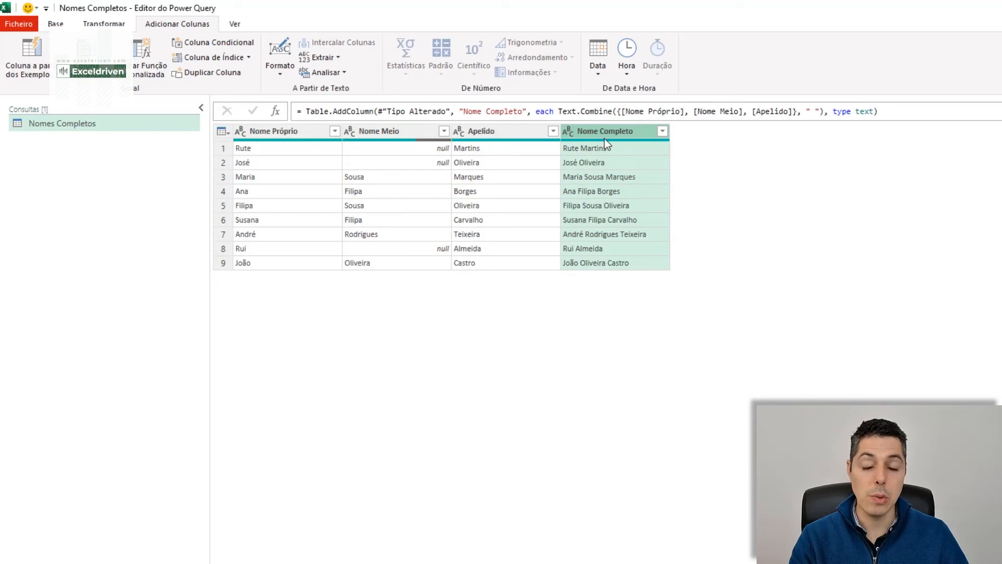
pyautogui.click(340, 55)
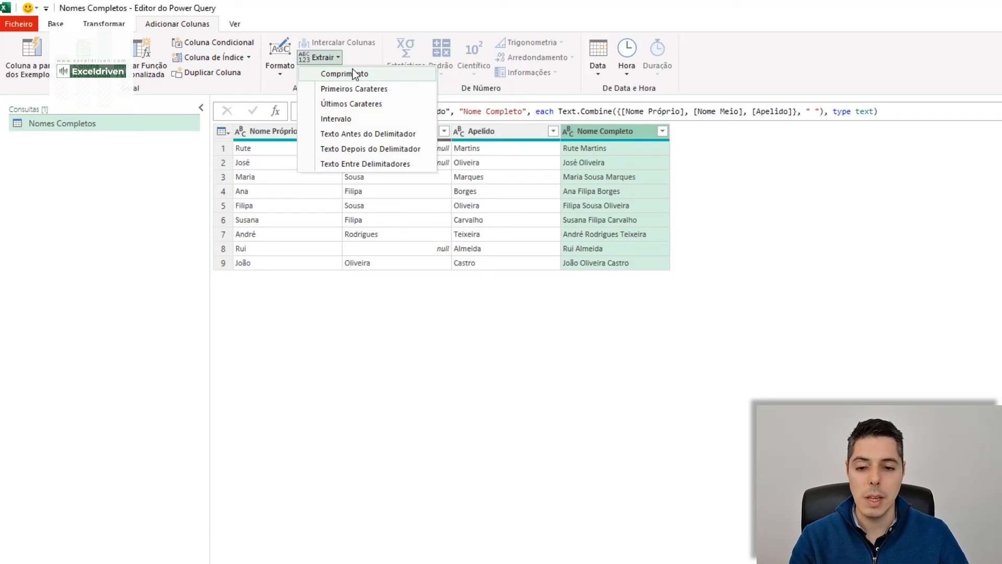
pyautogui.click(349, 78)
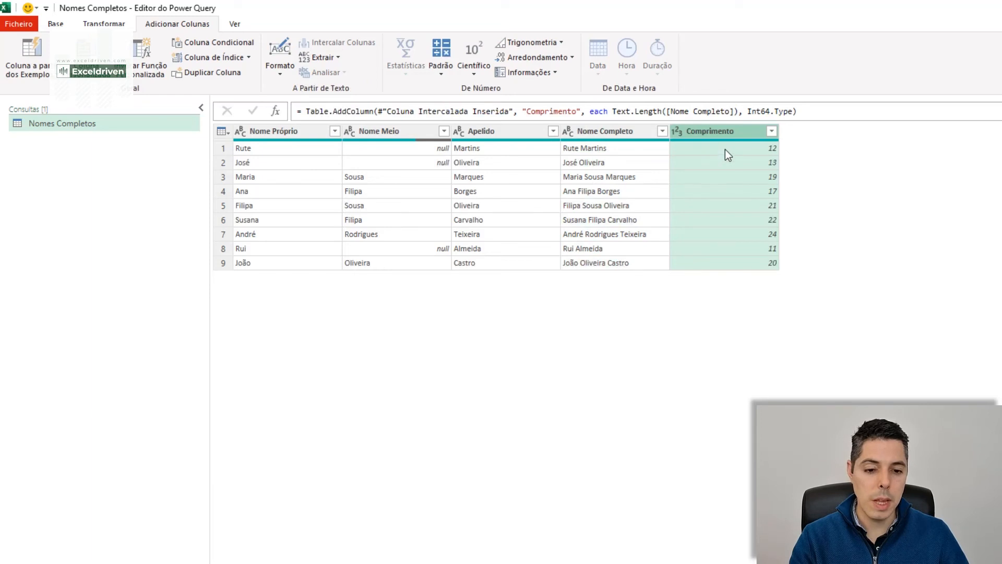
pyautogui.doubleClick(724, 134)
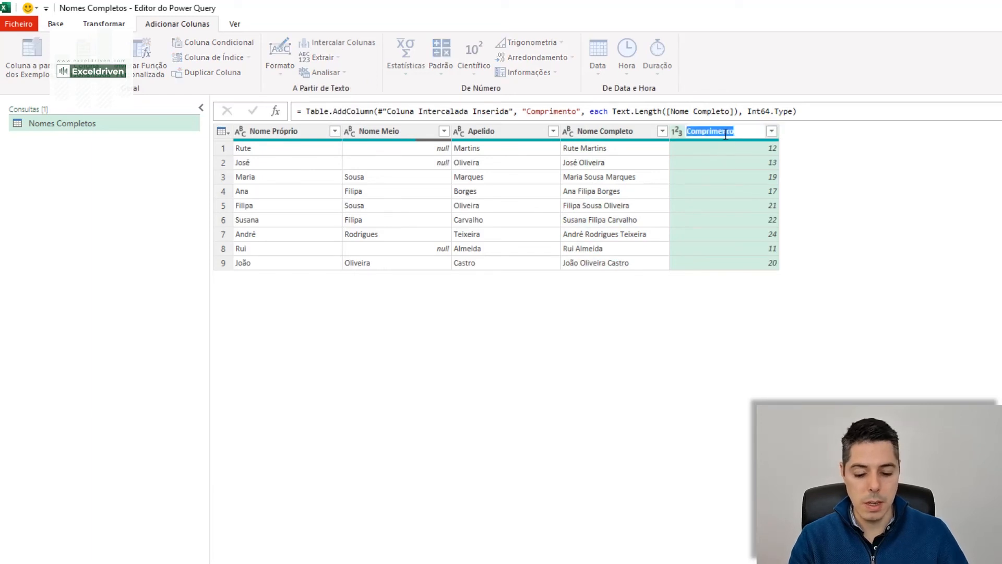
pyautogui.write('Nº')
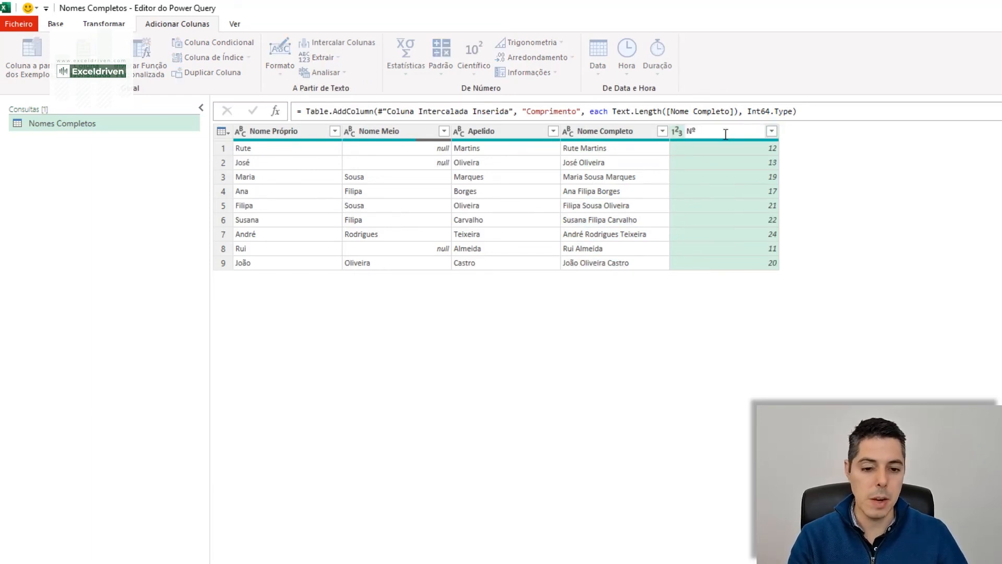
pyautogui.click(833, 130)
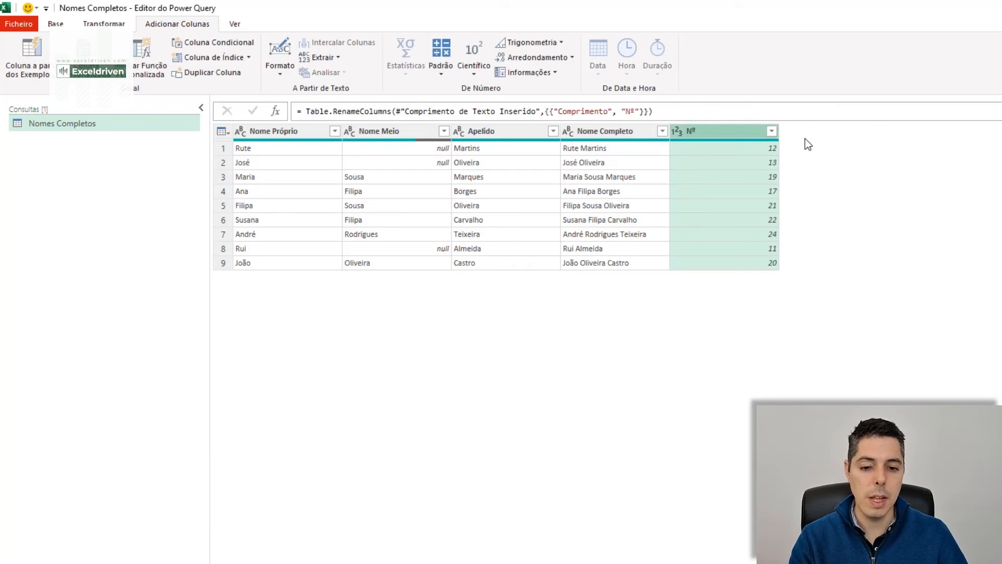
# Remove the Nome Próprio, Nome Meio and Apelido columns from the query.
pyautogui.click(263, 131)
pyautogui.keyDown('shift'); pyautogui.click(527, 130); pyautogui.keyUp('shift')
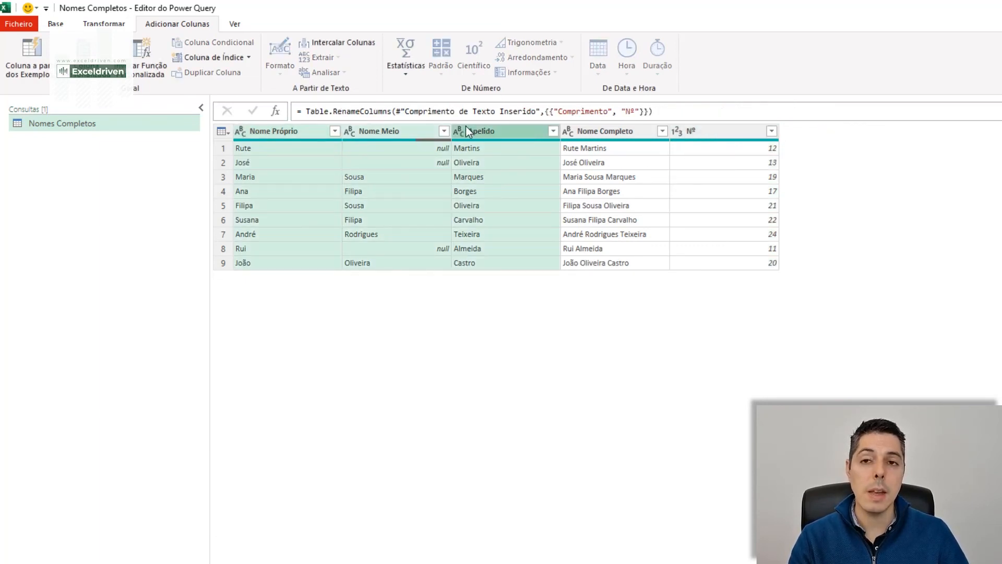
pyautogui.click(104, 23)
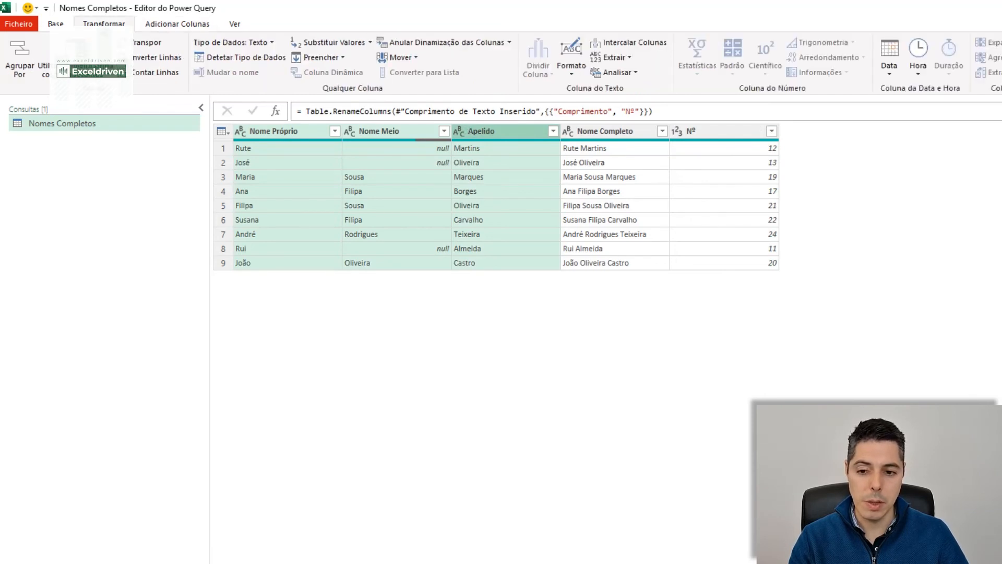
pyautogui.click(59, 22)
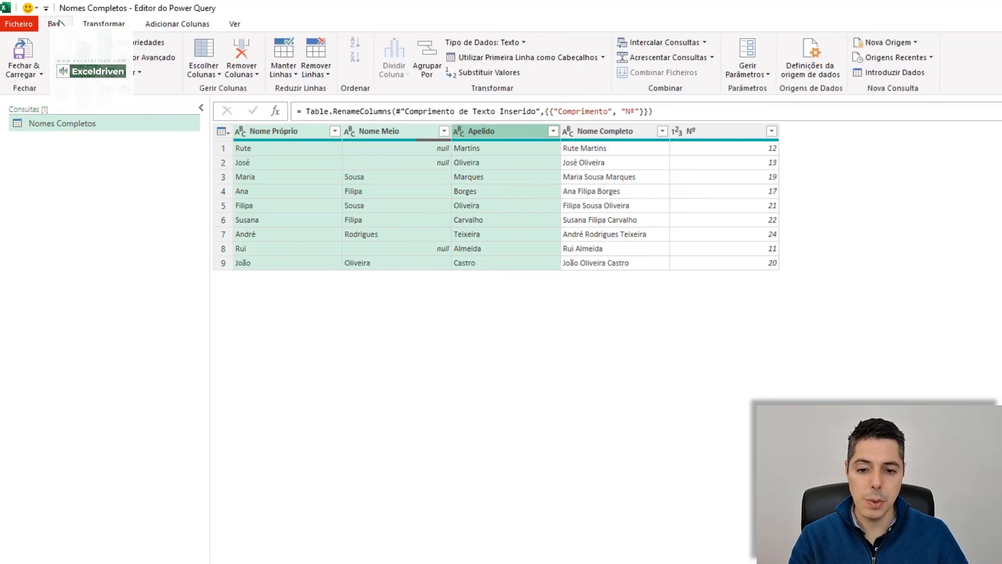
pyautogui.click(247, 75)
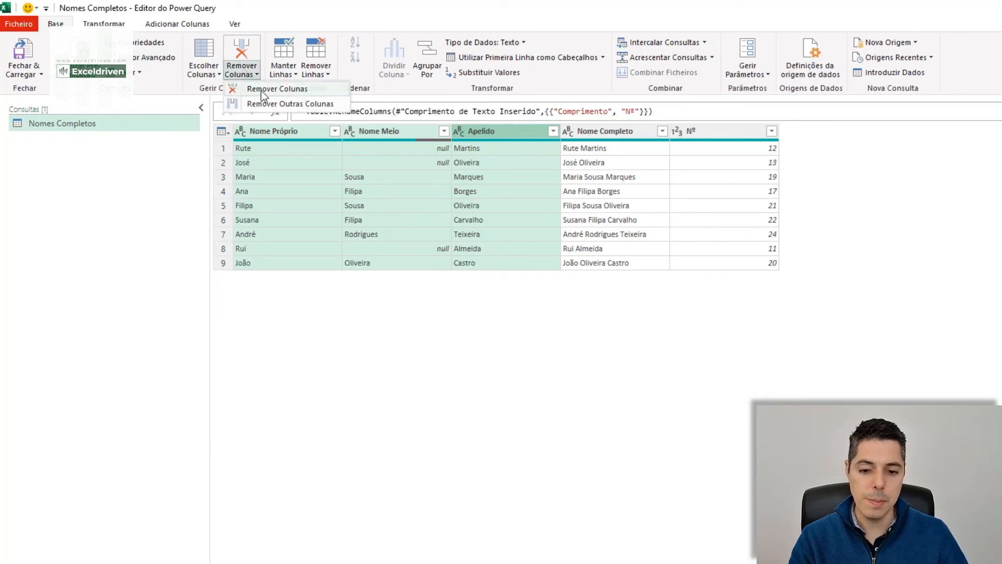
pyautogui.click(261, 90)
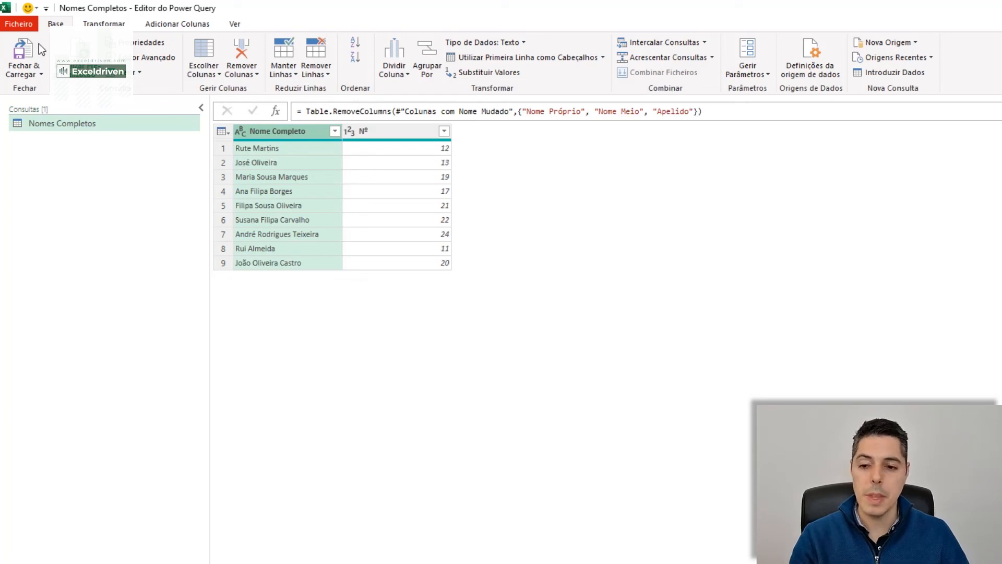
# Close the query and load it as a table into the existing worksheet JUNTAR at cell F16.
pyautogui.click(33, 76)
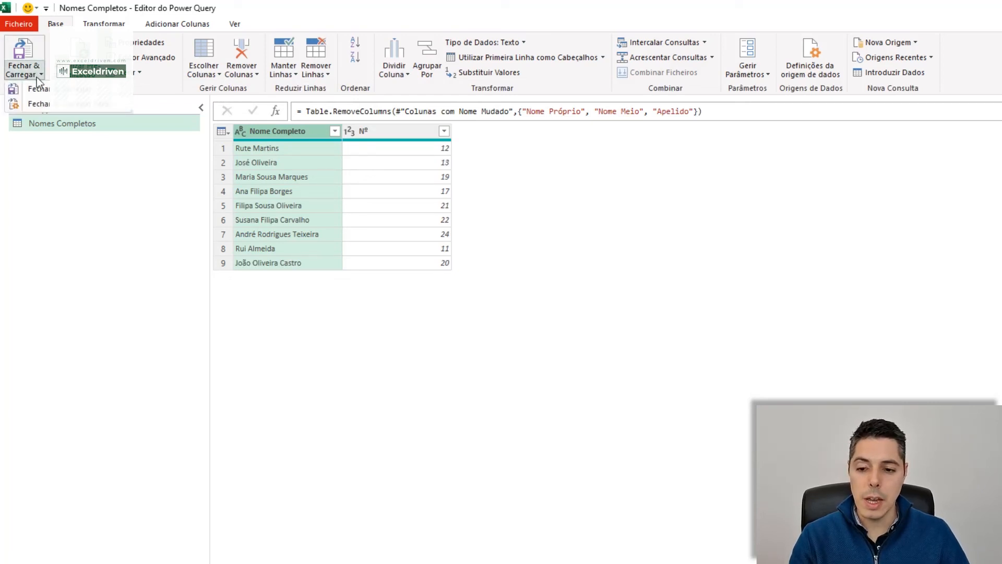
pyautogui.click(59, 107)
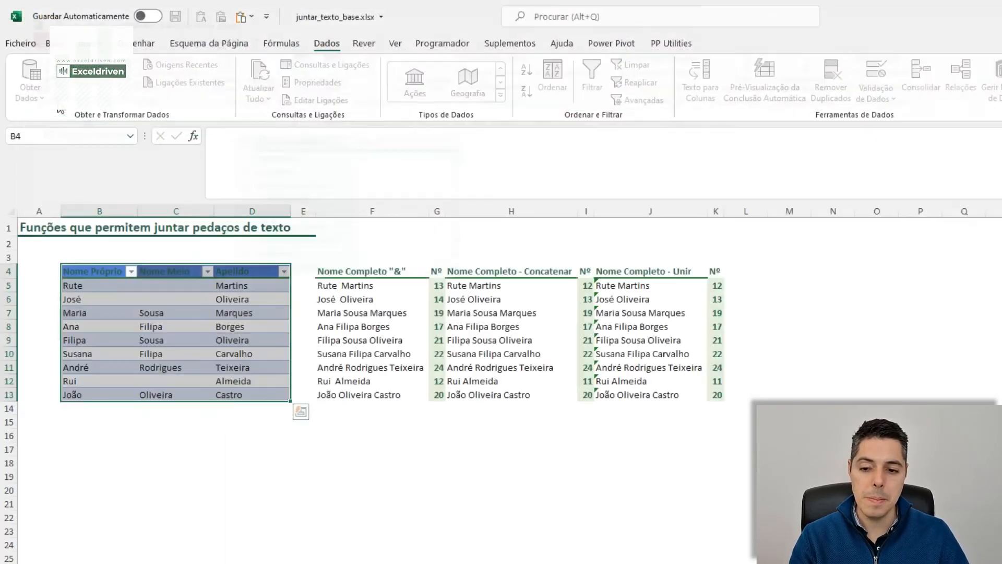
pyautogui.moveTo(426, 236); pyautogui.dragTo(854, 266)
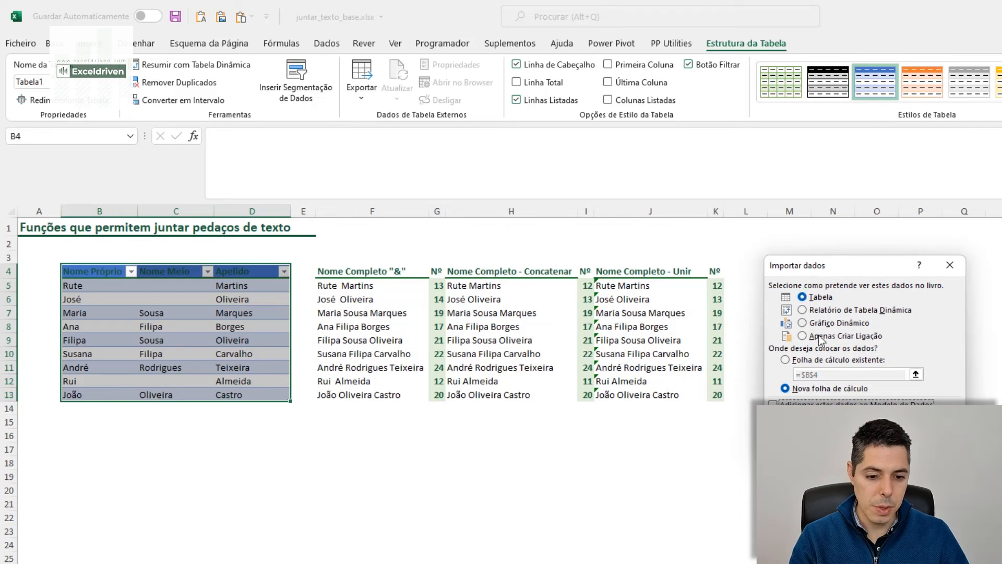
pyautogui.click(808, 371)
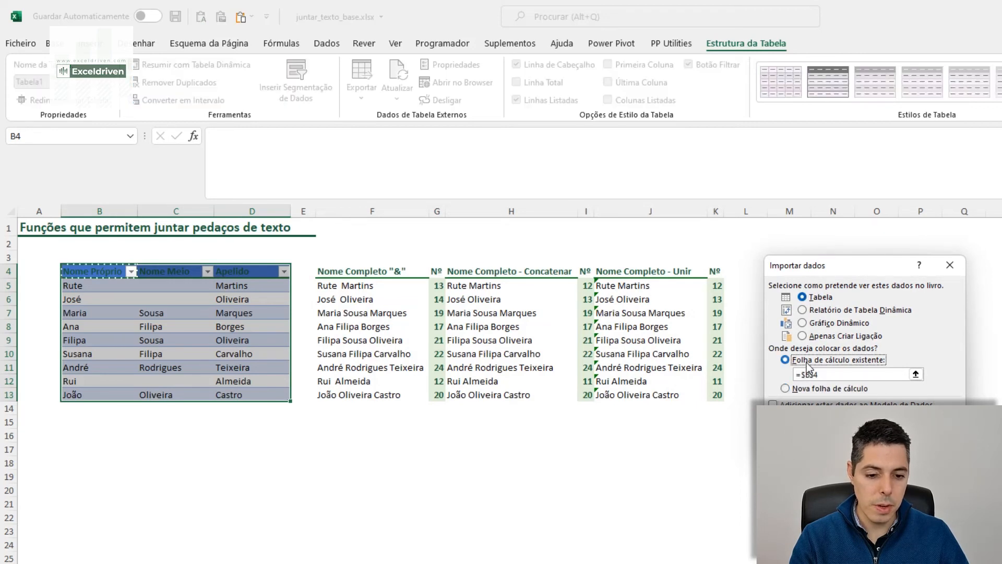
pyautogui.click(916, 374)
pyautogui.click(346, 433)
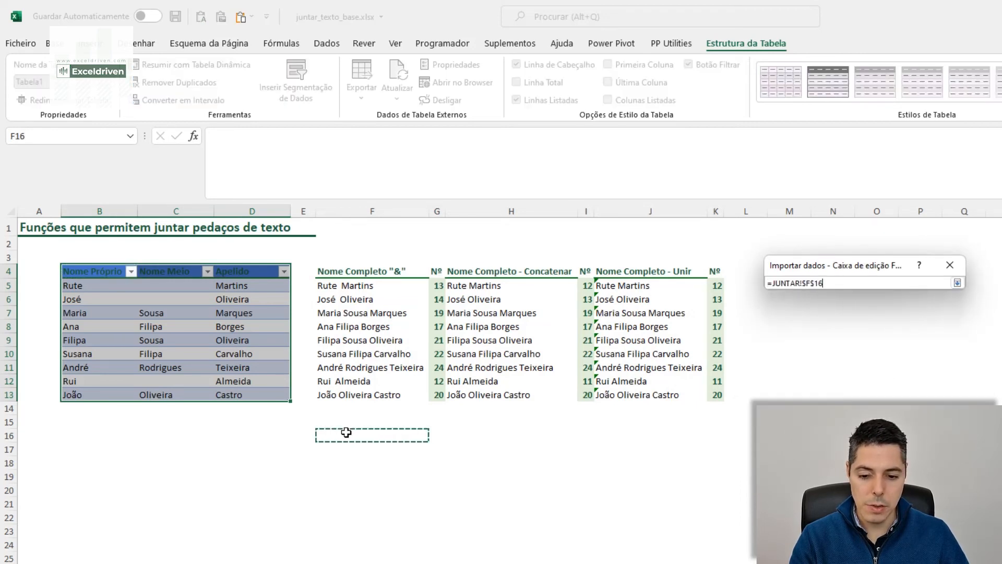
pyautogui.click(958, 282)
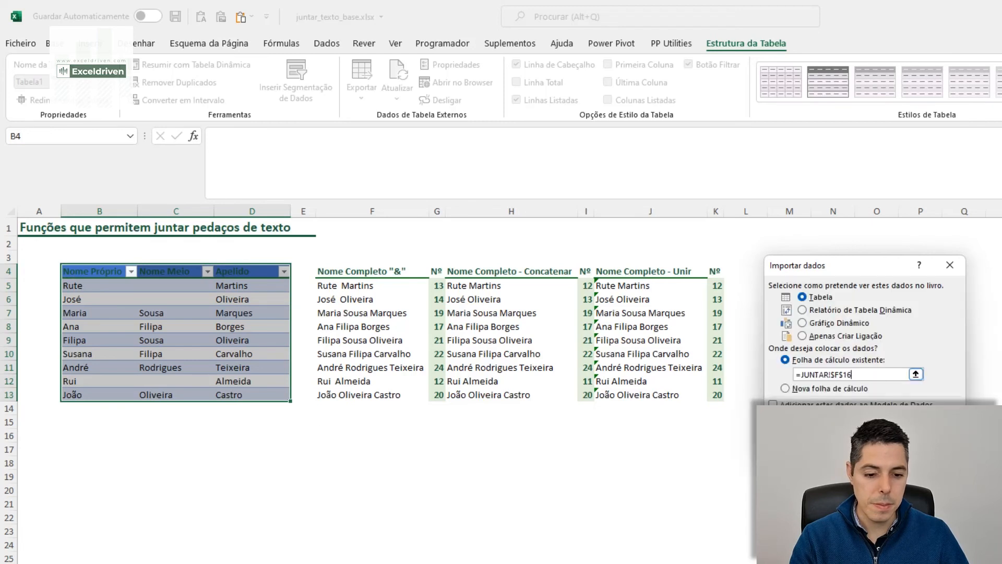
pyautogui.press('Return')
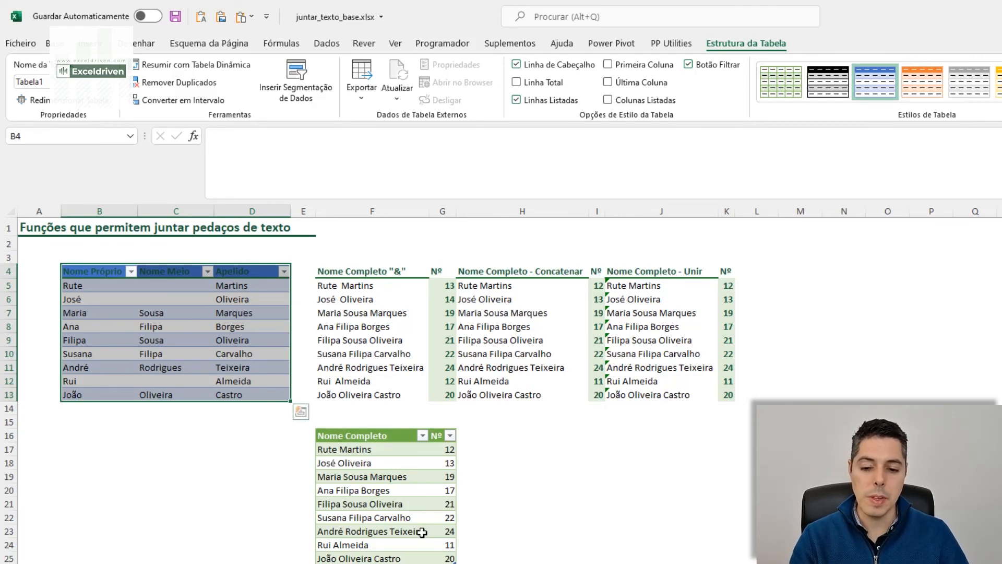
# Enter a new person's first, middle and last names in B14:D14 and delete the surplus empty row 15.
pyautogui.click(85, 408)
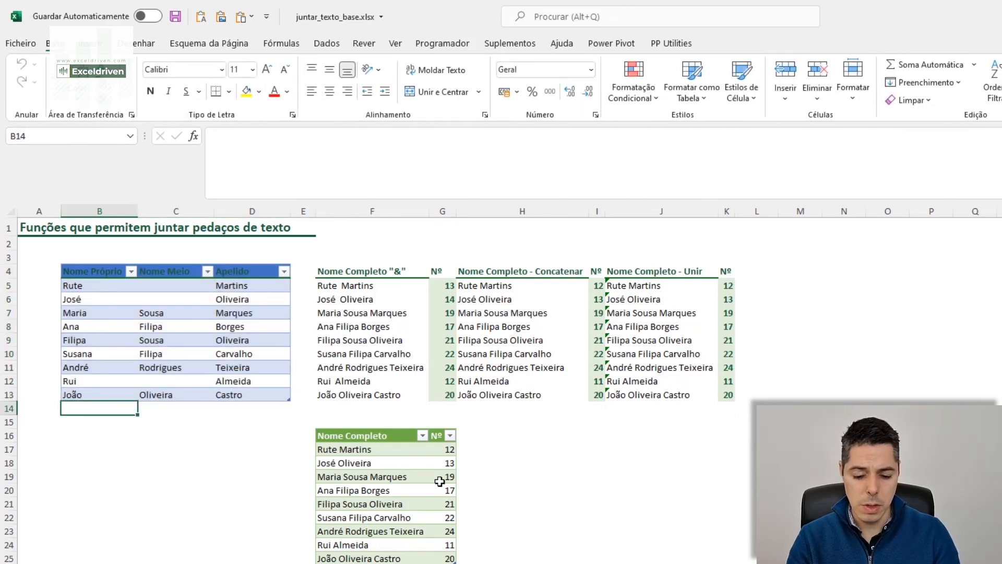
pyautogui.write('Luis')
pyautogui.press('Tab')
pyautogui.write('Ribeiro')
pyautogui.press('Tab')
pyautogui.write('Oliv')
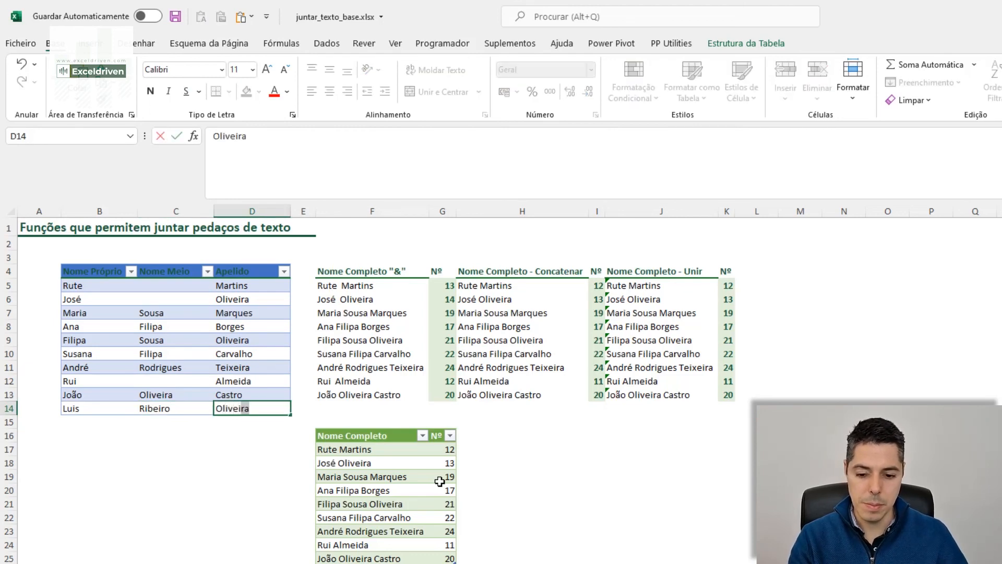
pyautogui.press('Tab')
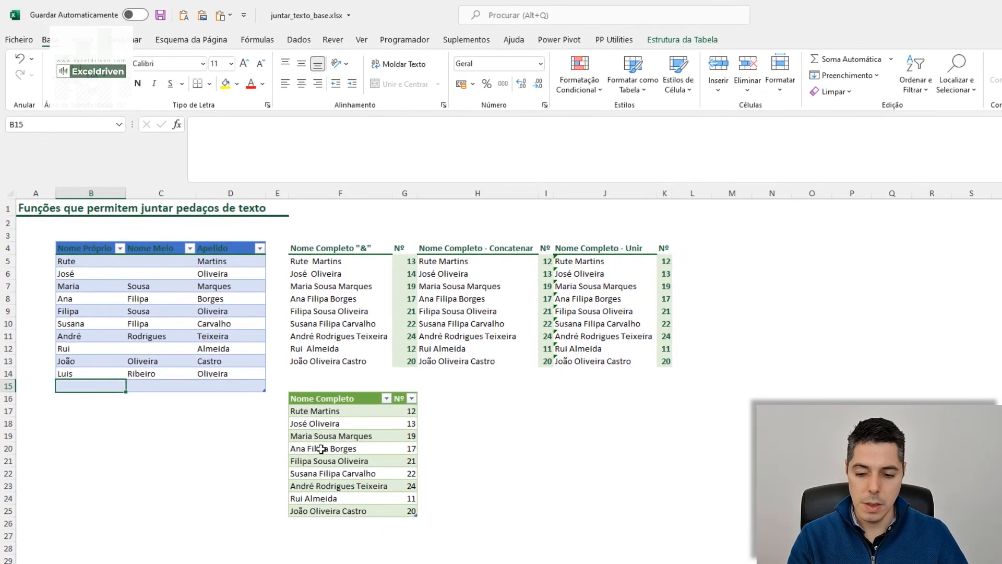
pyautogui.click(6, 386)
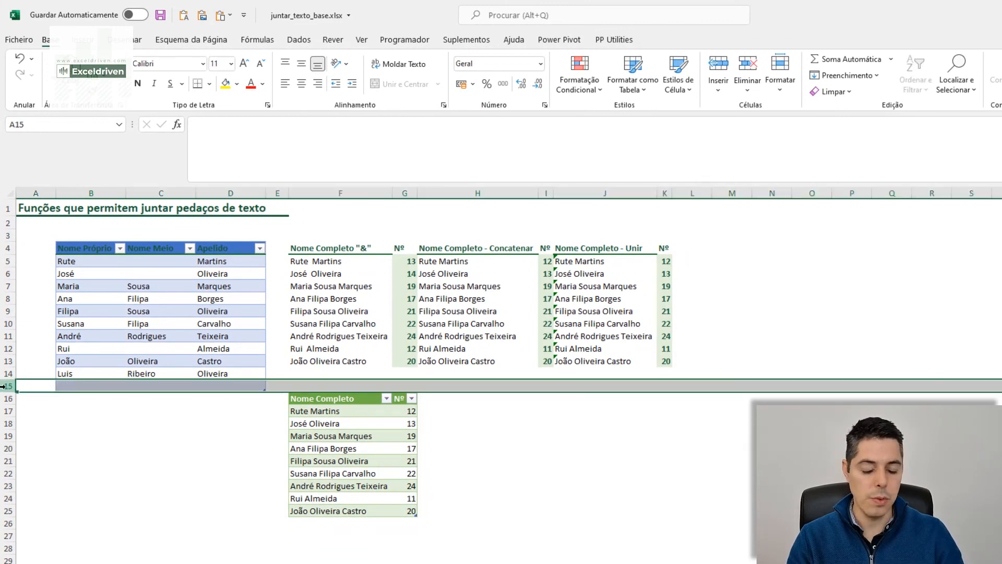
pyautogui.hotkey('ctrl', '-')
# Refresh the Power Query output table and insert two blank rows above it at row 15.
pyautogui.click(325, 409)
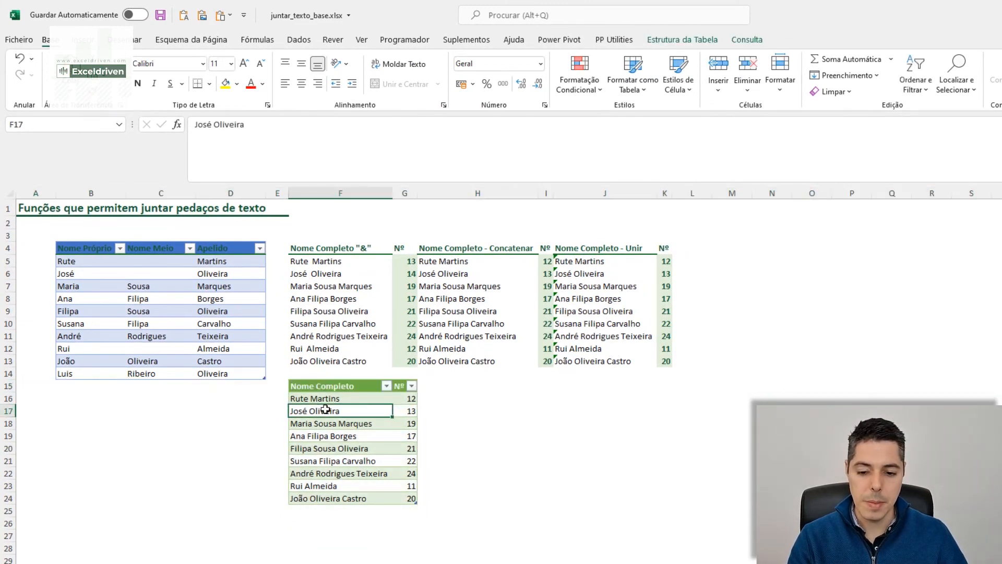
pyautogui.click(702, 41)
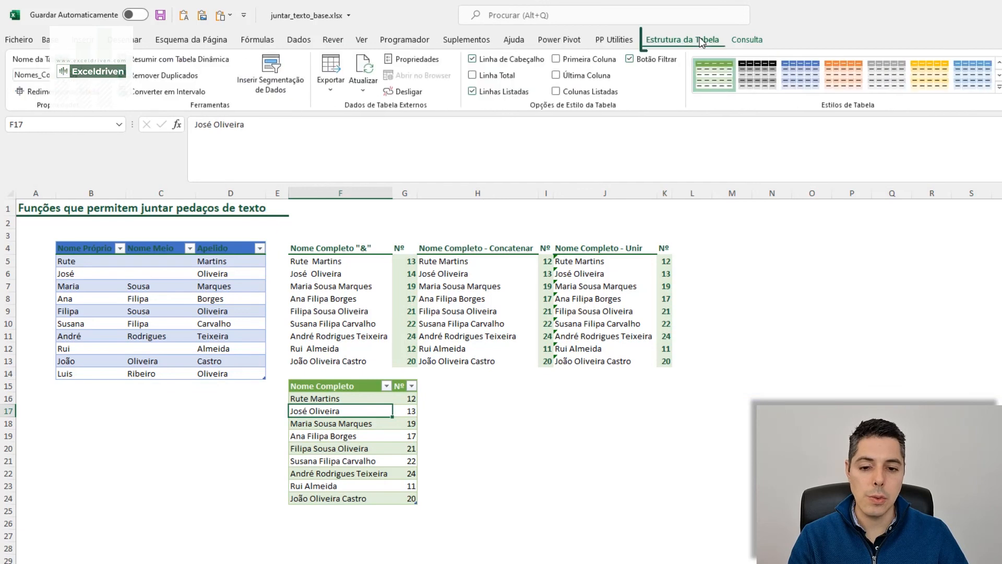
pyautogui.click(369, 70)
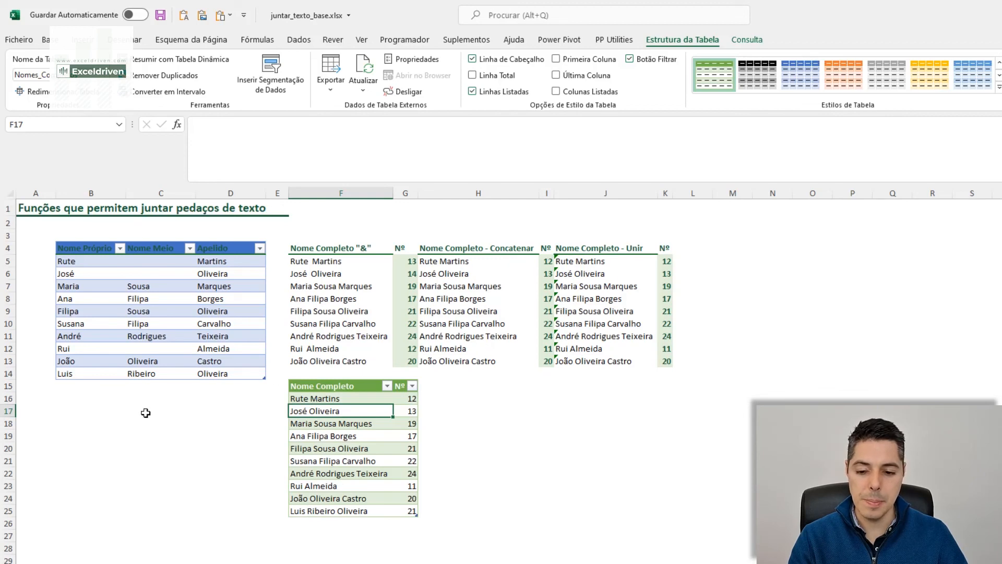
pyautogui.click(8, 386)
pyautogui.hotkey('ctrl', '+')
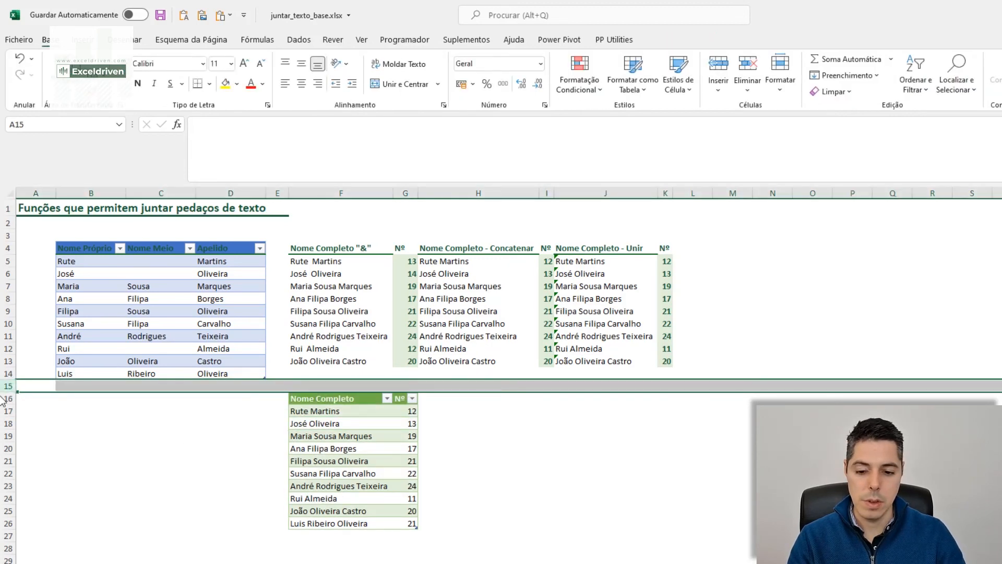
# Fill the full-name and character-count formulas in F13:K13 down to row 14.
pyautogui.click(369, 362)
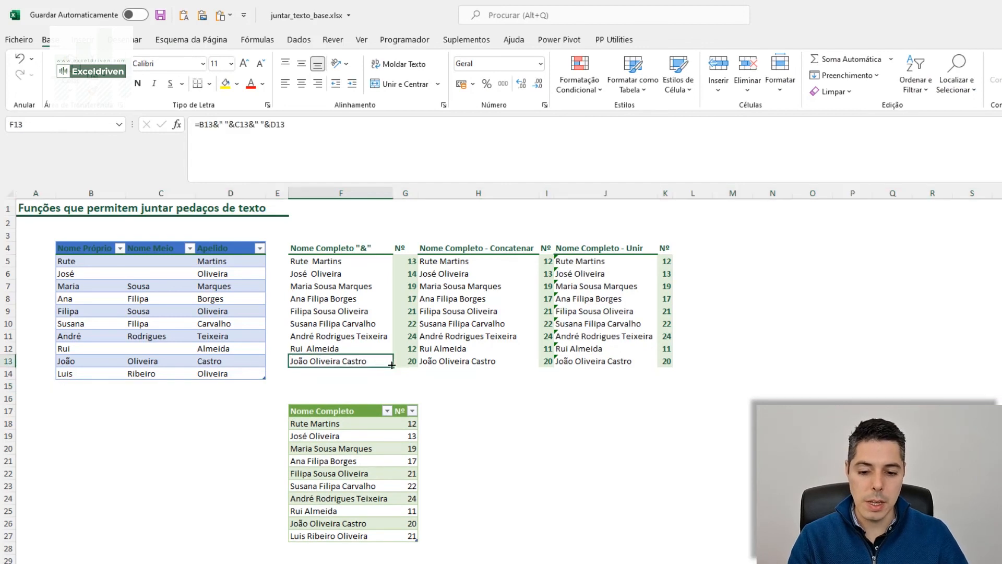
pyautogui.keyDown('shift'); pyautogui.click(665, 361); pyautogui.keyUp('shift')
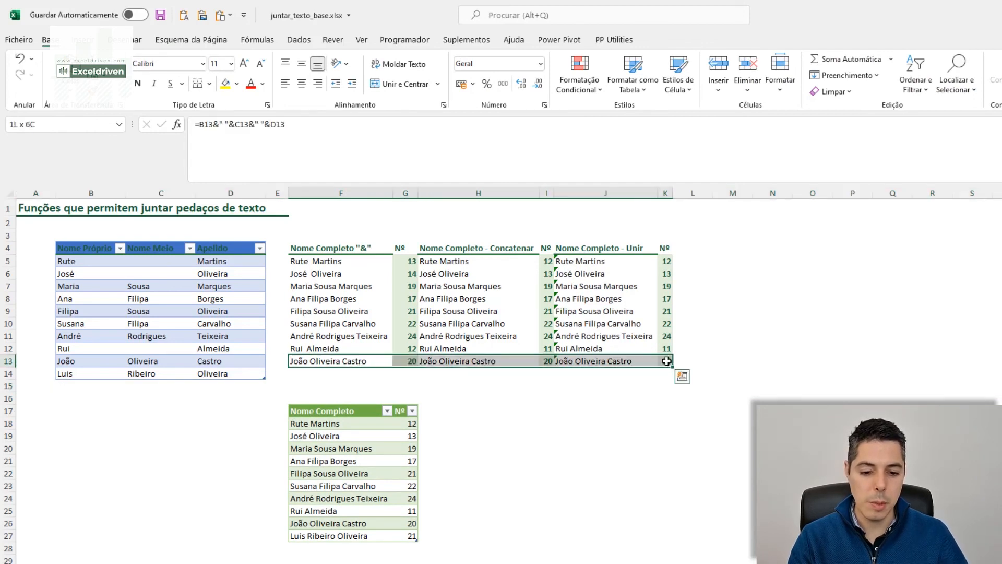
pyautogui.moveTo(672, 367); pyautogui.dragTo(675, 380)
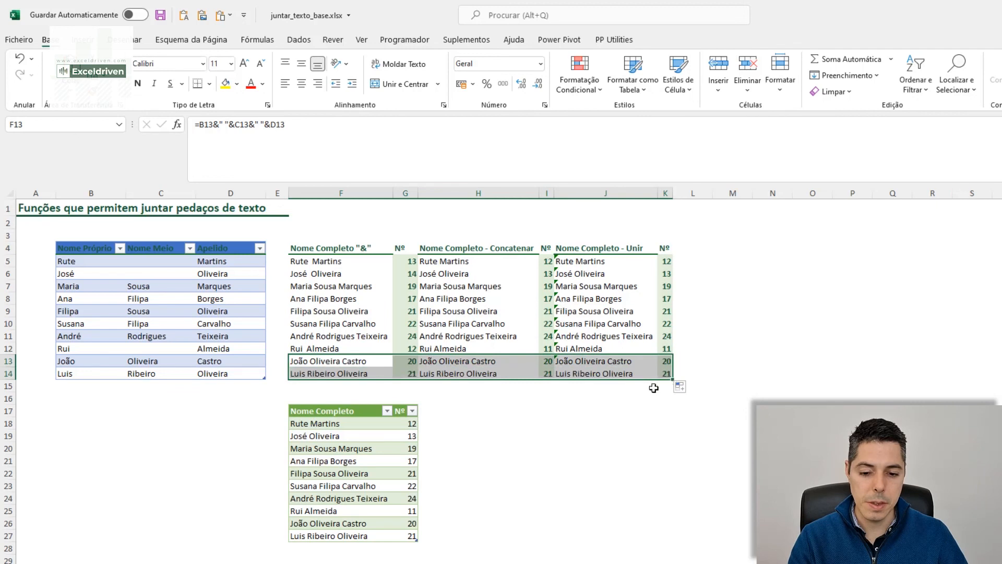